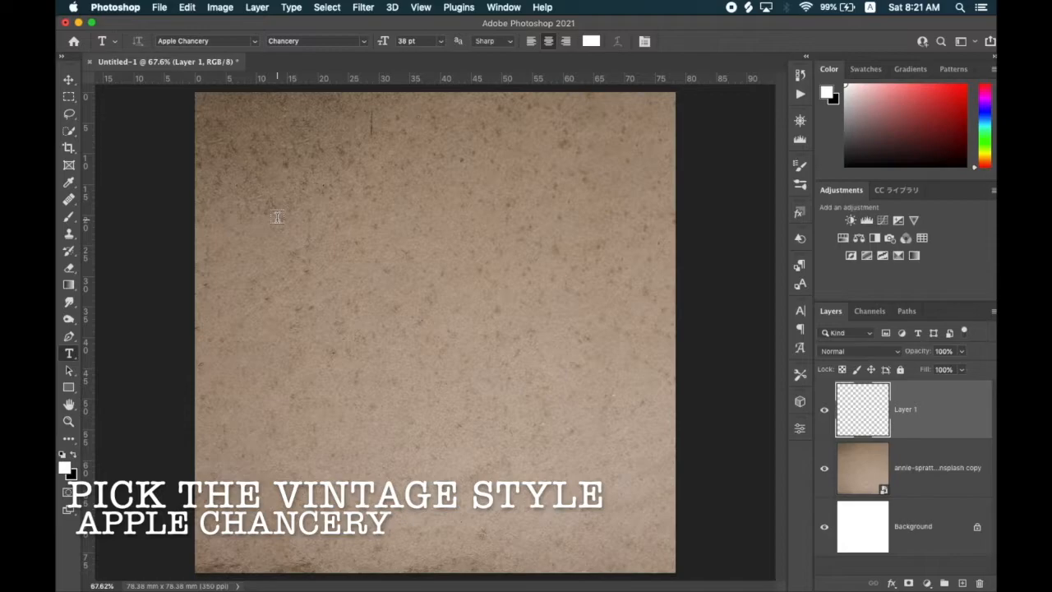
Enter the text "vintage hand writing" on three lines, one word per line, in 38 pt Apple Chancery
{"action": "type", "text": "v"}
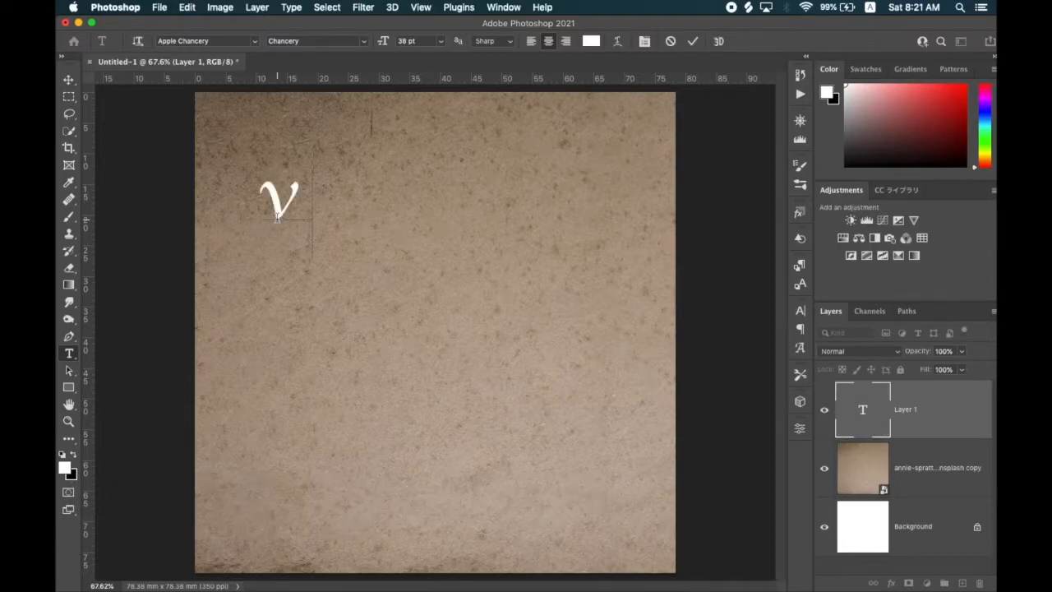
{"action": "type", "text": "intage"}
{"action": "key", "text": "Return"}
{"action": "type", "text": "hand"}
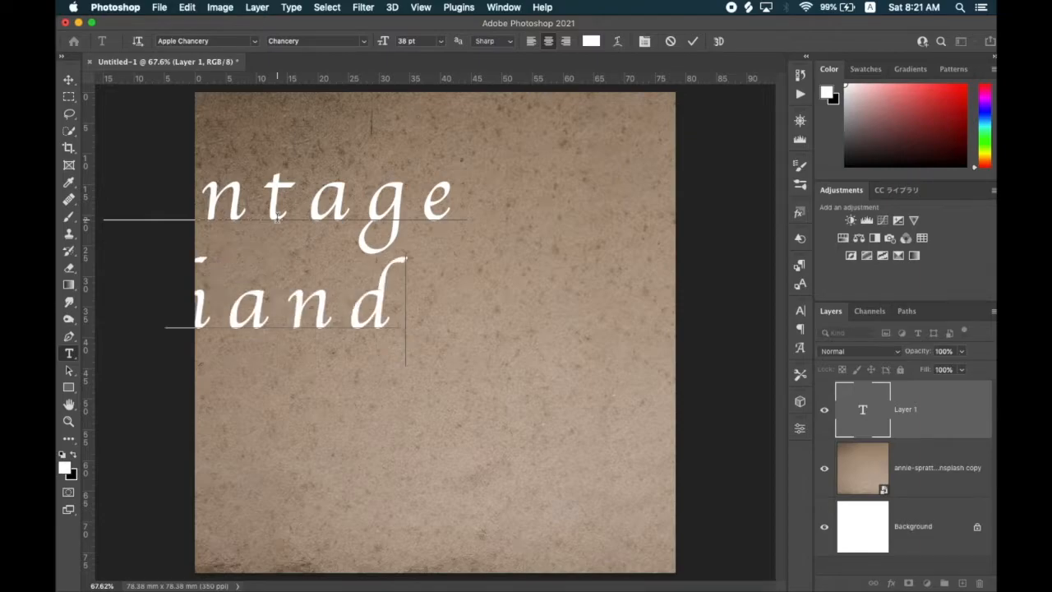
{"action": "key", "text": "Return"}
{"action": "type", "text": "writing"}
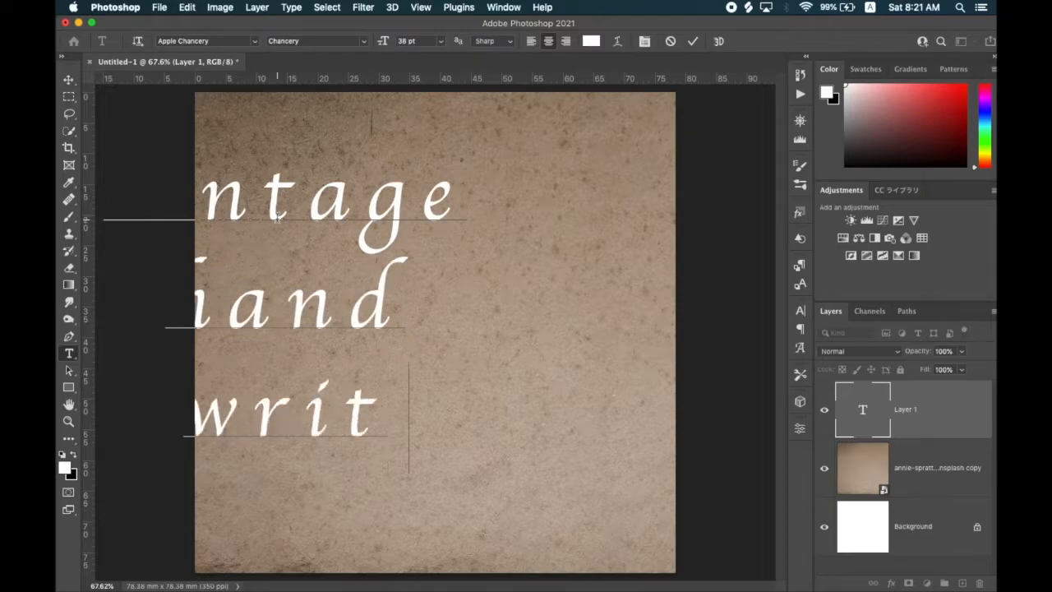
Move the three-line text block to the centre of the canvas with Free Transform
{"action": "left_click", "coordinate": [870, 400]}
{"action": "key", "text": "ctrl+t"}
{"action": "left_click_drag", "start_coordinate": [341, 304], "coordinate": [493, 332]}
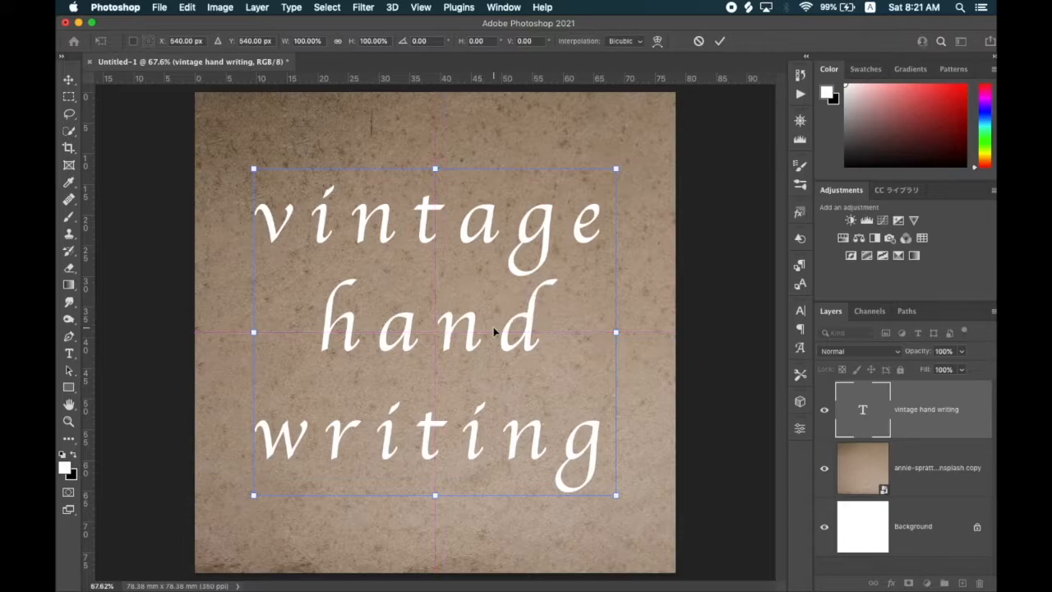
{"action": "key", "text": "Return"}
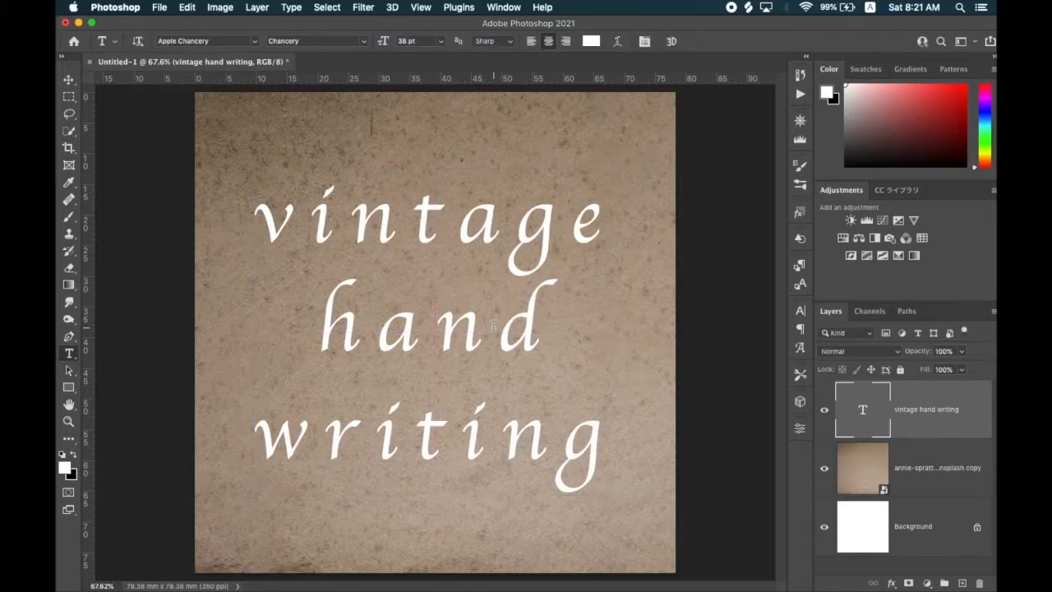
Hide the text layer and create a light grey Solid Color fill layer masked to the lettering's outline
{"action": "left_click", "coordinate": [864, 412], "text": "super"}
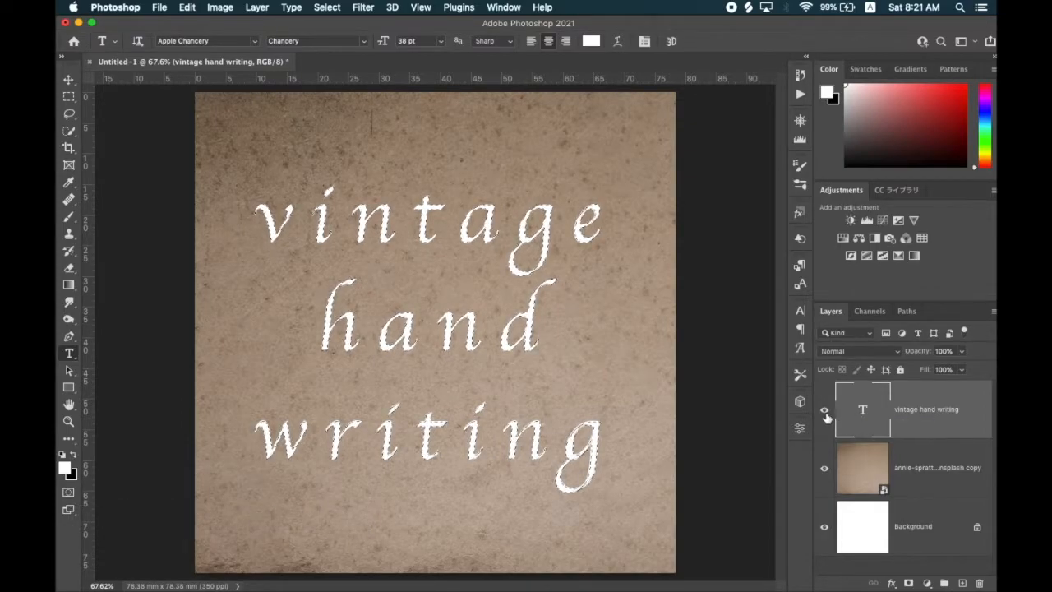
{"action": "left_click", "coordinate": [824, 409]}
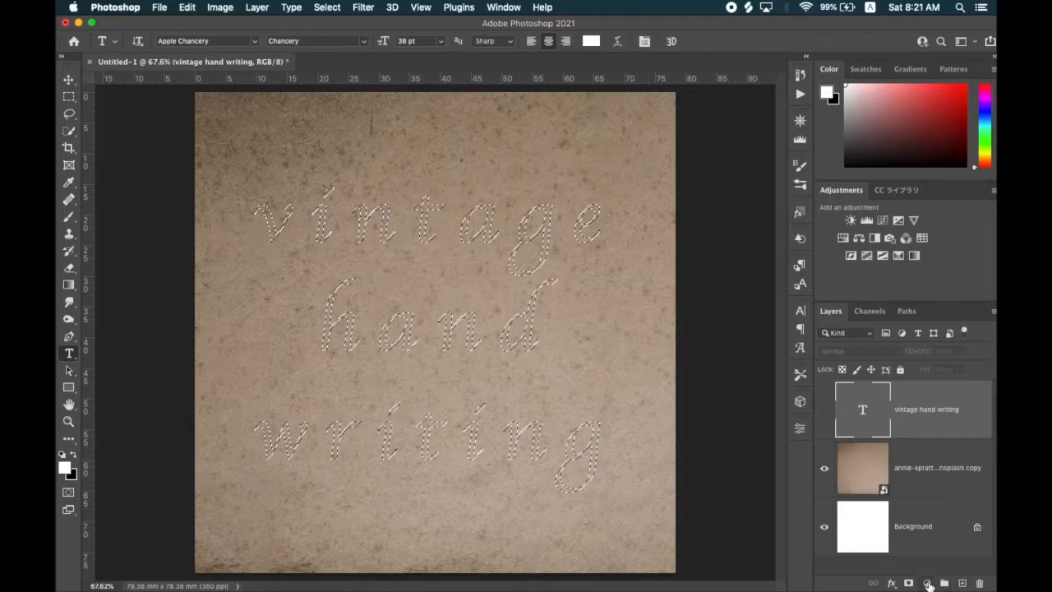
{"action": "left_click", "coordinate": [925, 583]}
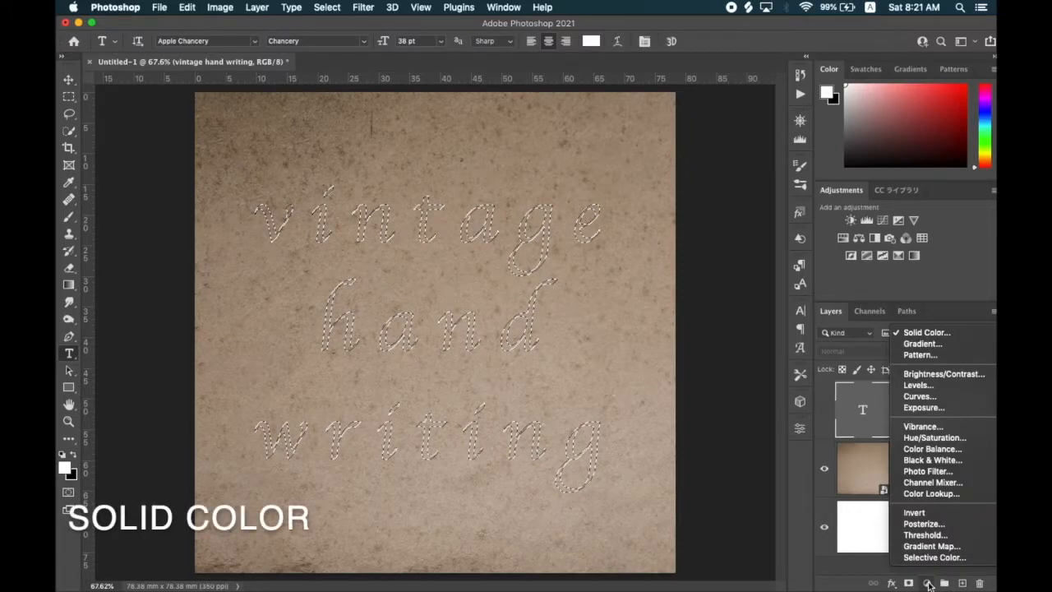
{"action": "left_click", "coordinate": [929, 333]}
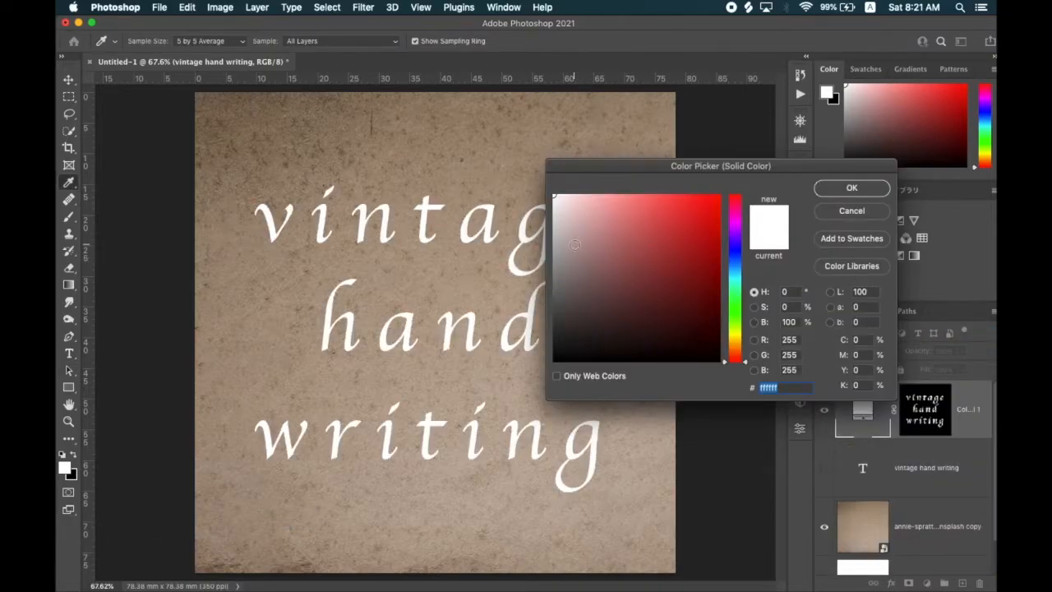
{"action": "left_click", "coordinate": [558, 243]}
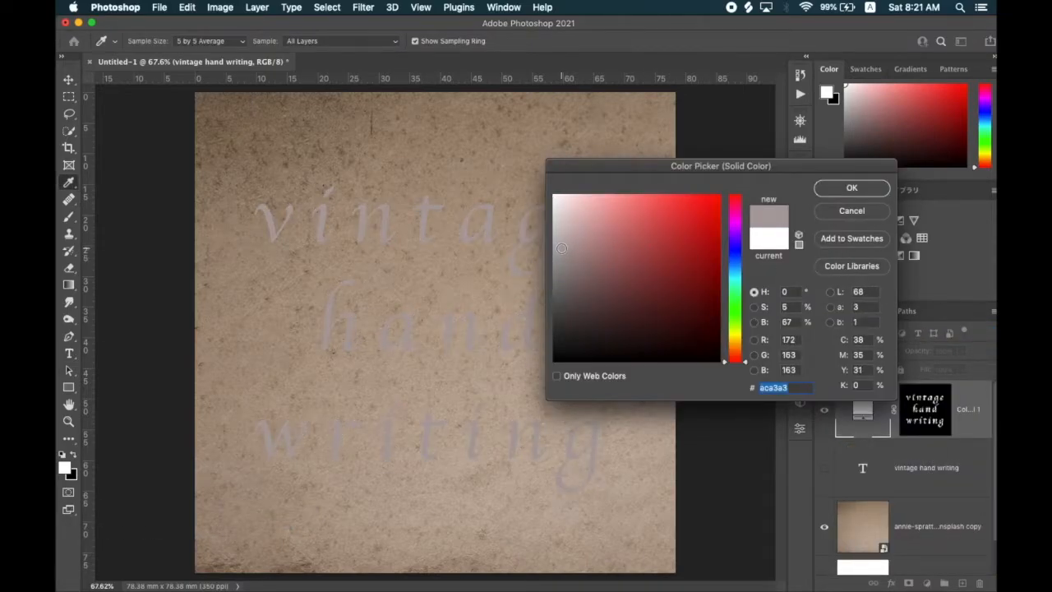
{"action": "left_click_drag", "start_coordinate": [559, 243], "coordinate": [560, 234]}
{"action": "left_click", "coordinate": [851, 187]}
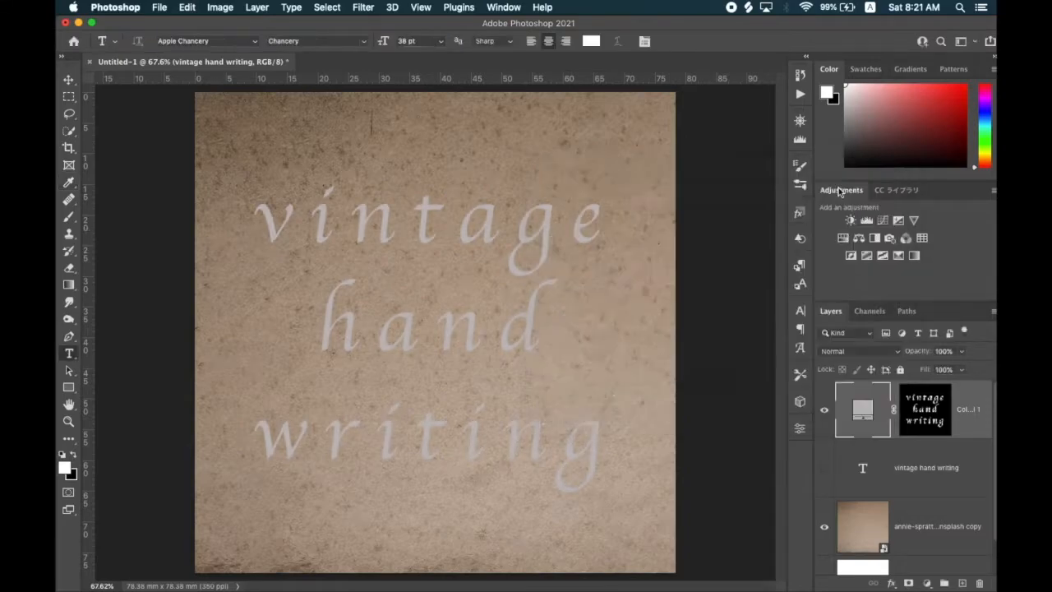
Set the blend mode of the colour fill layer to Color Burn, with its mask selected
{"action": "left_click", "coordinate": [908, 415]}
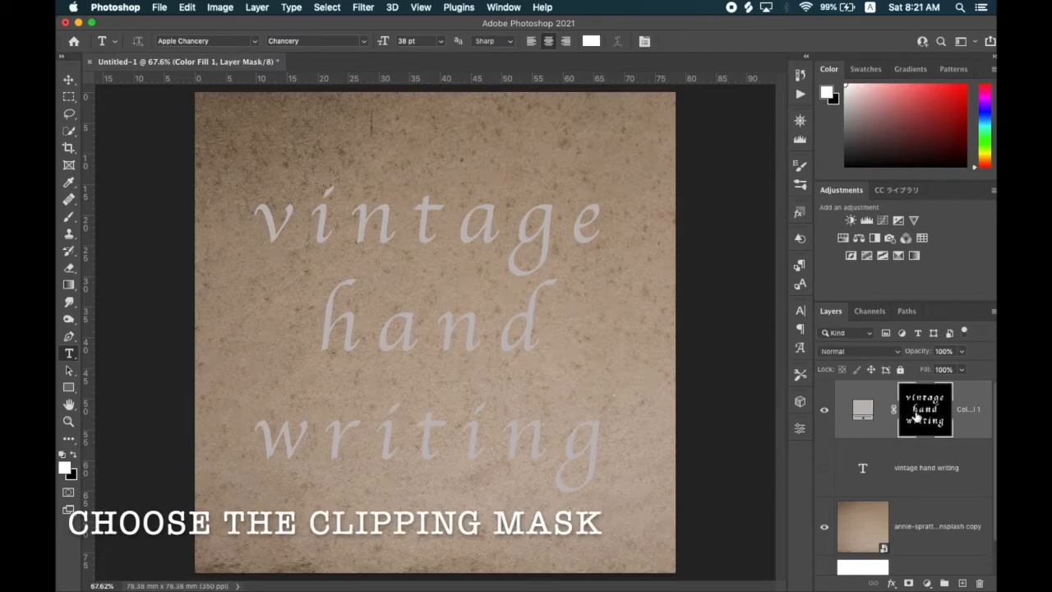
{"action": "left_click", "coordinate": [884, 351]}
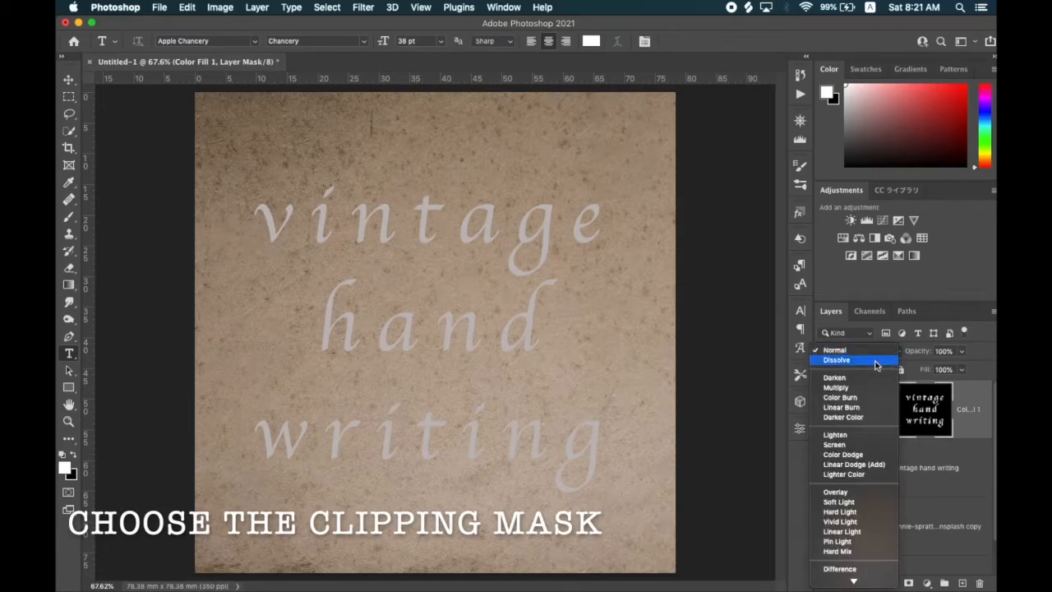
{"action": "left_click", "coordinate": [851, 399]}
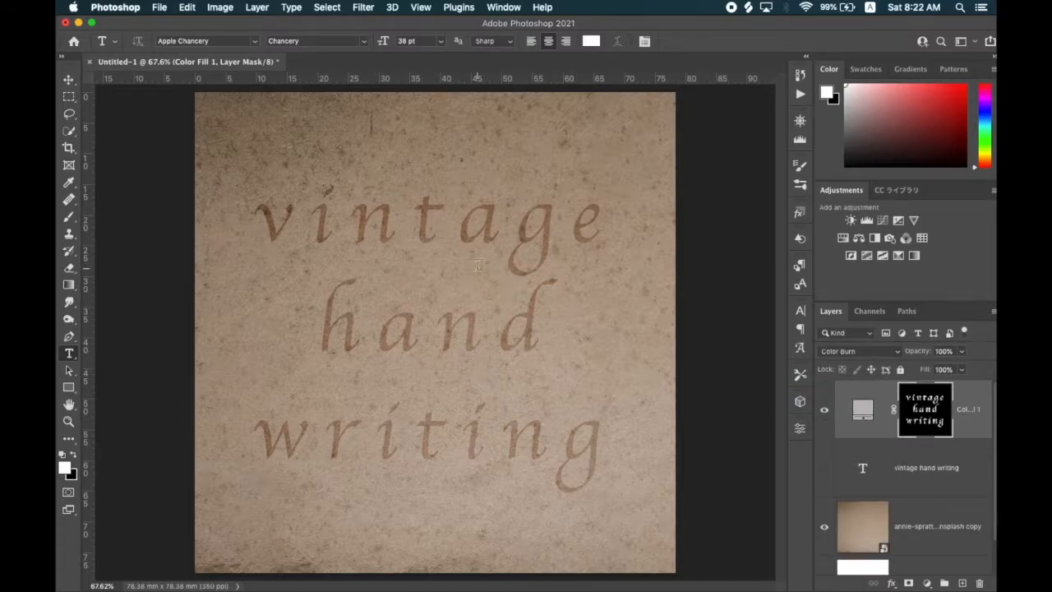
Darken the fill layer's colour to the greyish tone a29898
{"action": "double_click", "coordinate": [862, 411]}
{"action": "left_click", "coordinate": [562, 247]}
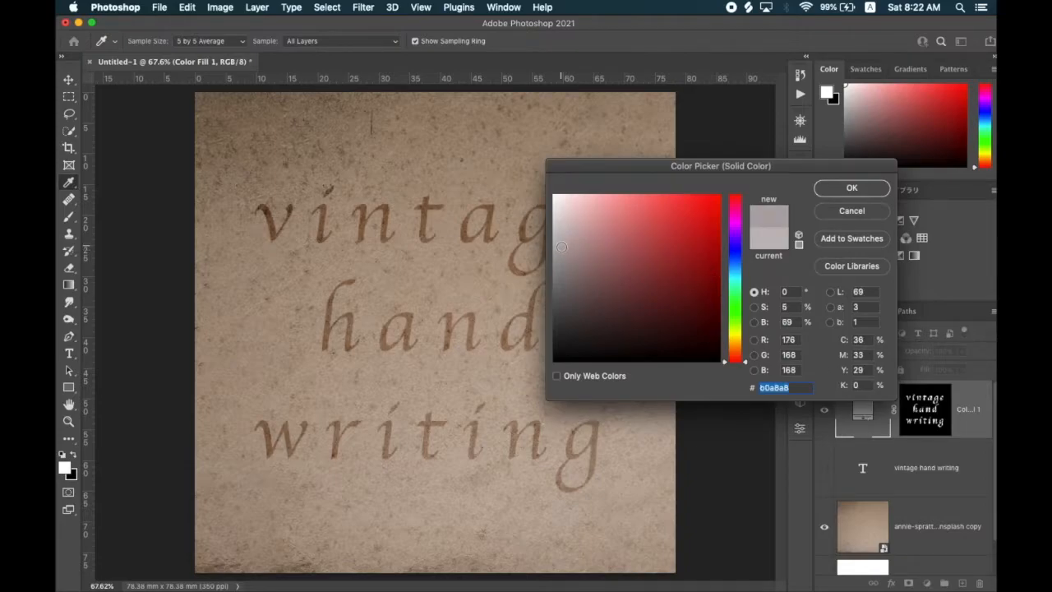
{"action": "left_click_drag", "start_coordinate": [561, 250], "coordinate": [563, 254]}
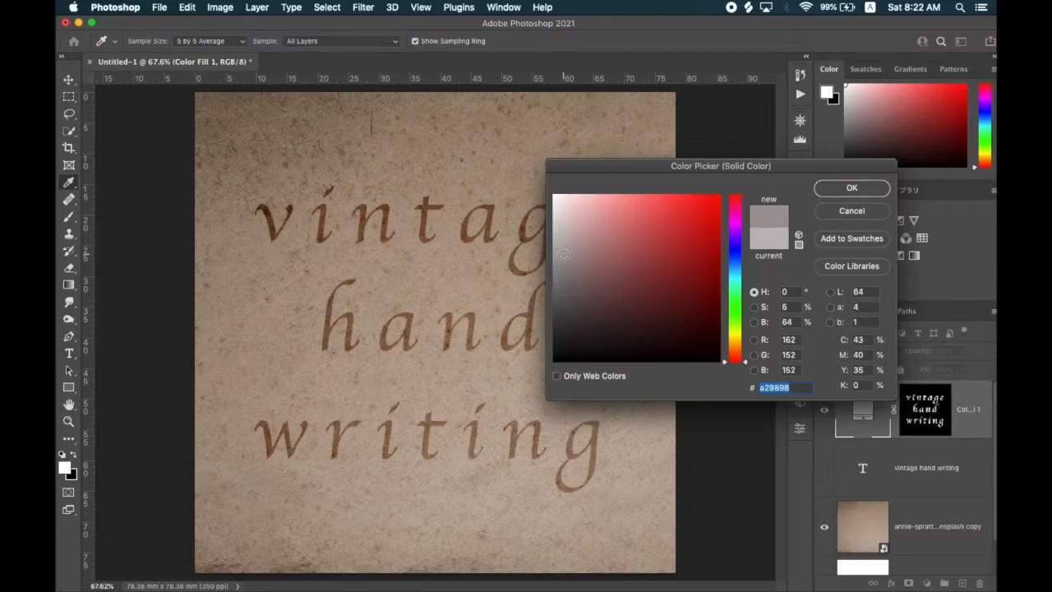
{"action": "left_click", "coordinate": [852, 189]}
Apply the Crystallize filter to the fill layer's mask with a cell size of 5
{"action": "left_click", "coordinate": [923, 415]}
{"action": "left_click", "coordinate": [362, 8]}
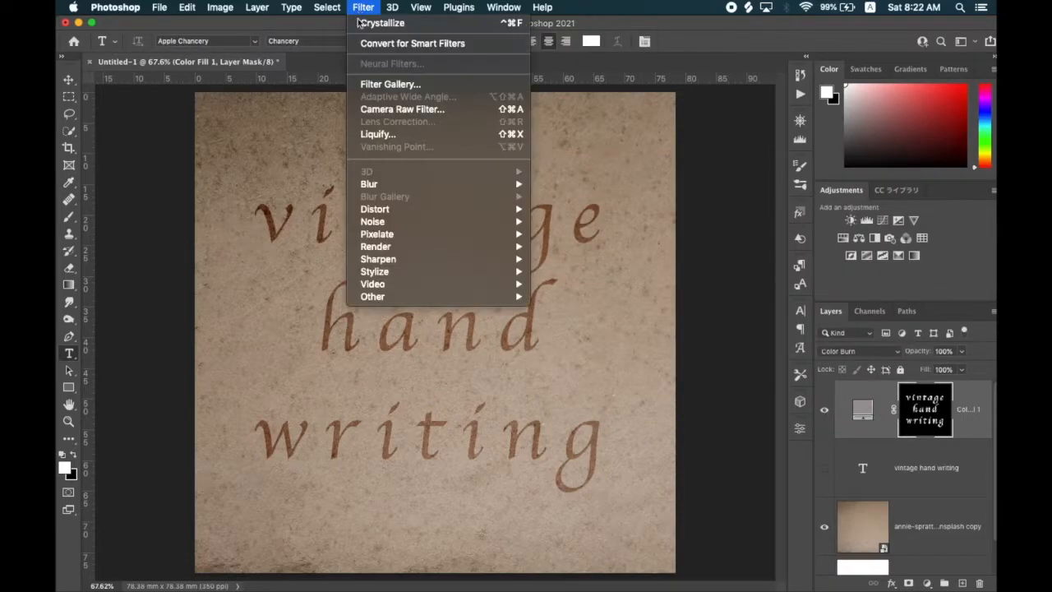
{"action": "mouse_move", "coordinate": [379, 191]}
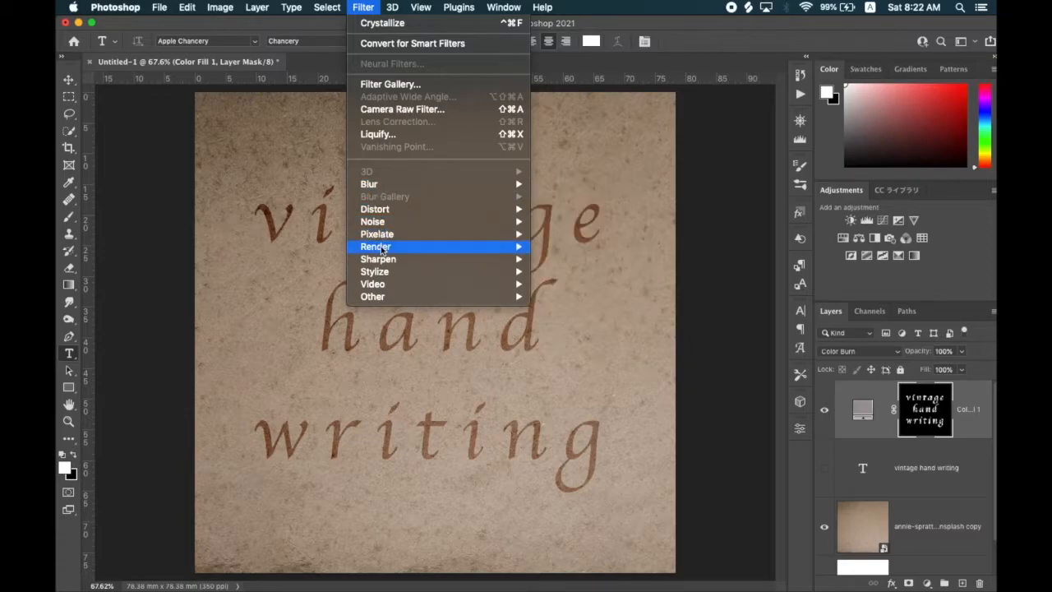
{"action": "mouse_move", "coordinate": [381, 250]}
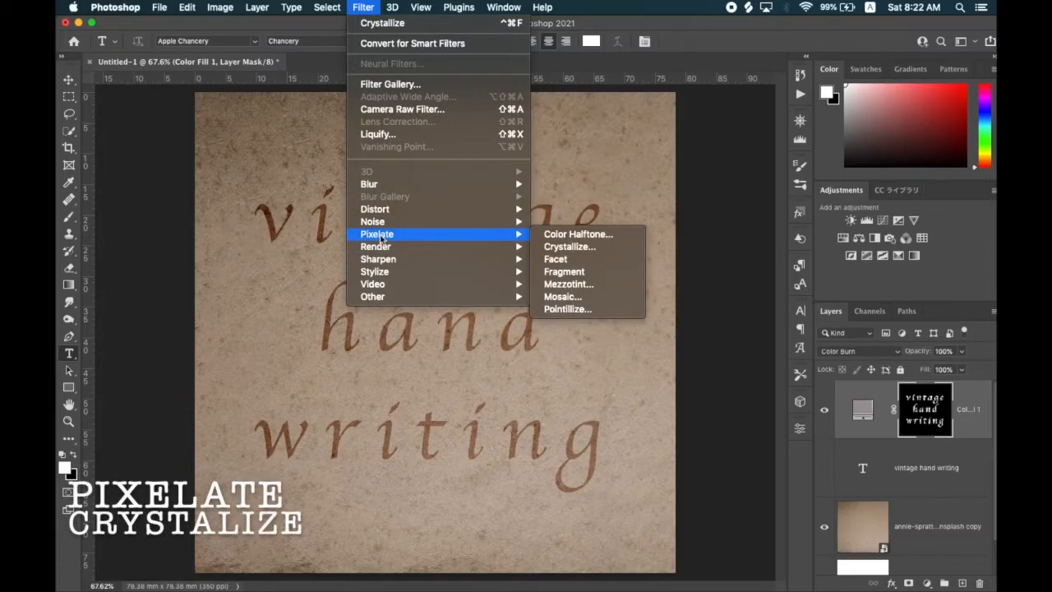
{"action": "left_click", "coordinate": [576, 254]}
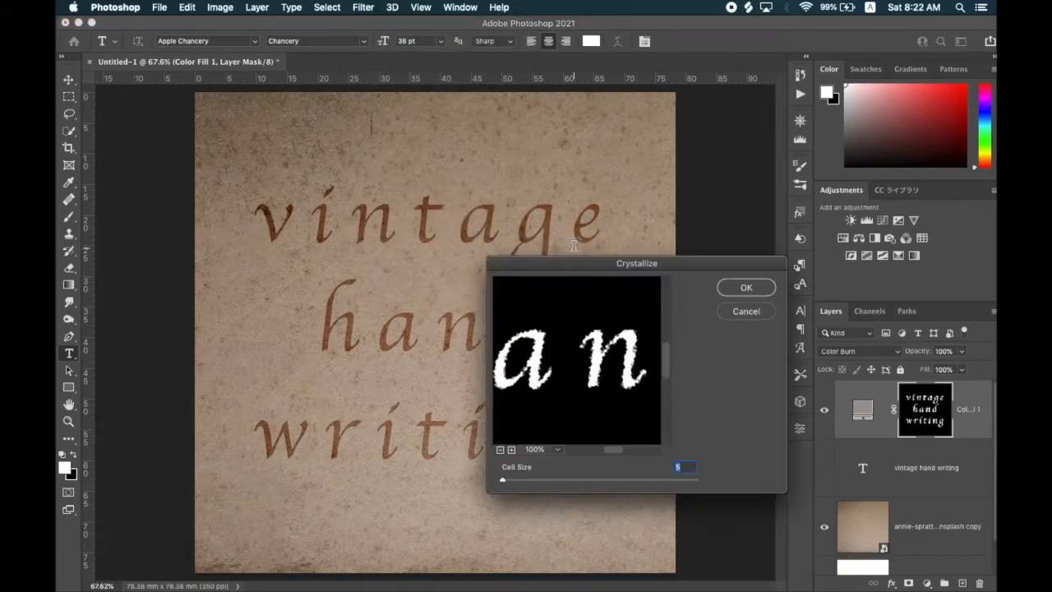
{"action": "left_click_drag", "start_coordinate": [502, 479], "coordinate": [502, 481]}
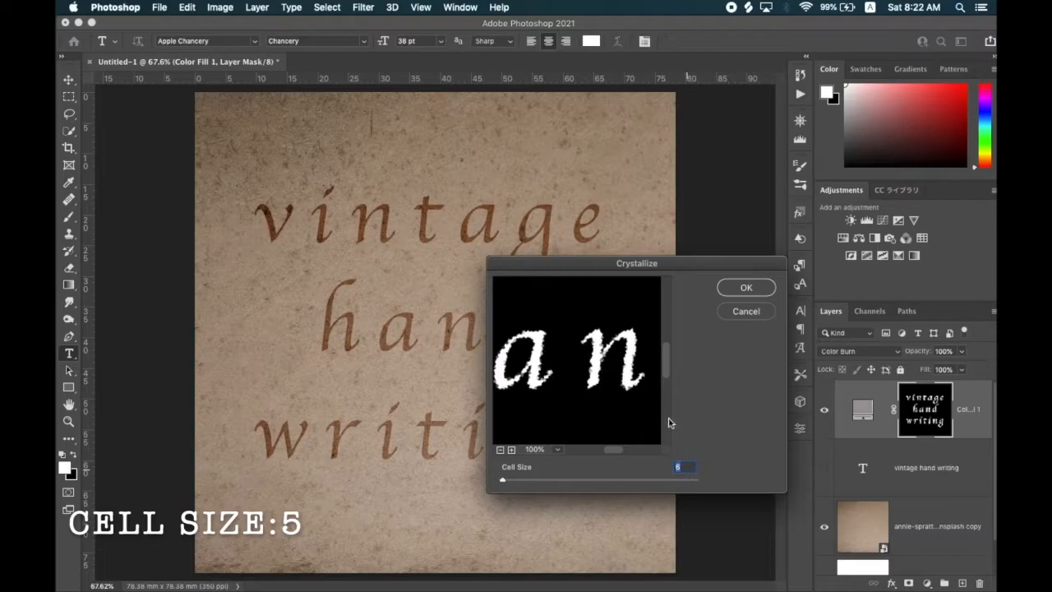
{"action": "left_click", "coordinate": [746, 288]}
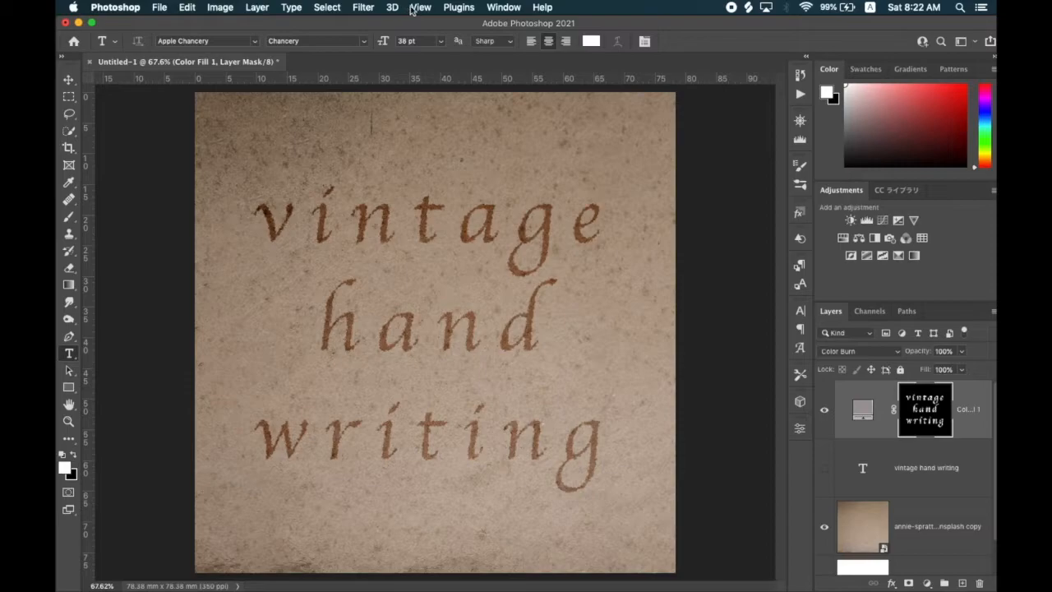
Apply Crystallize to the lettering mask a second time with a cell size of 22
{"action": "left_click", "coordinate": [362, 8]}
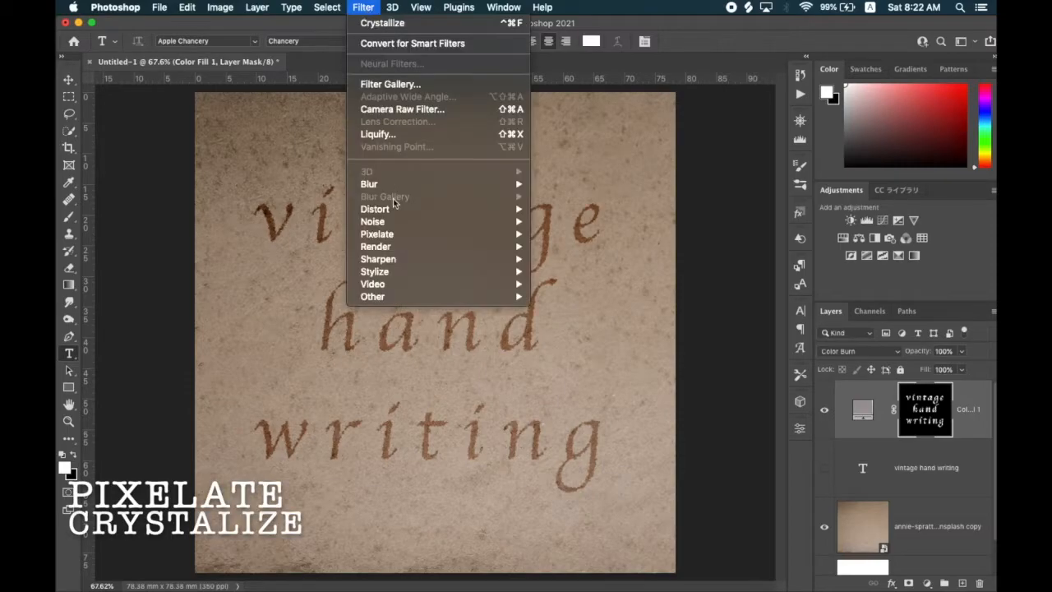
{"action": "mouse_move", "coordinate": [401, 237]}
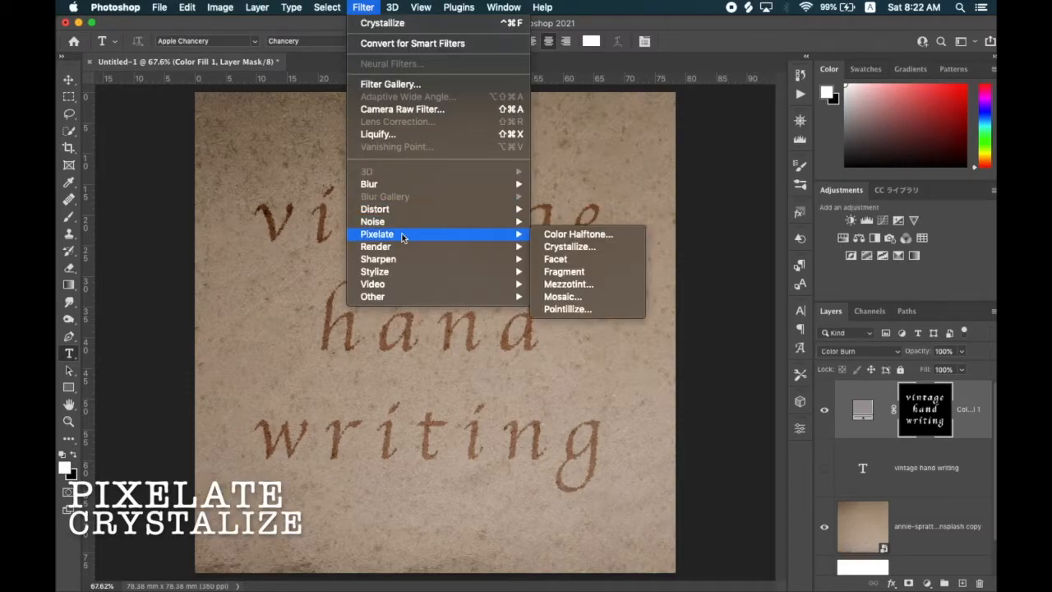
{"action": "left_click", "coordinate": [561, 247]}
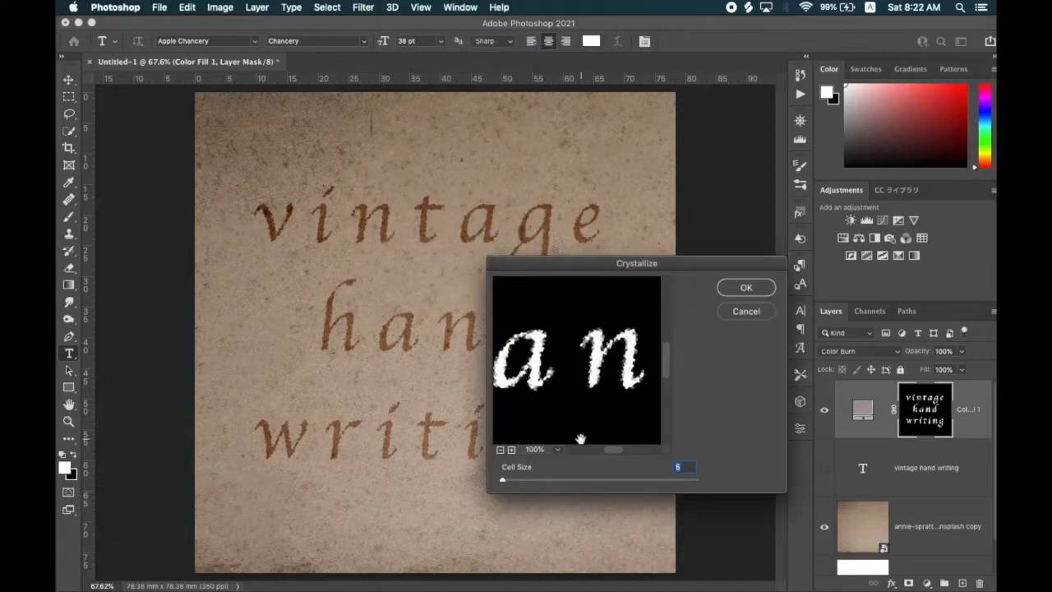
{"action": "type", "text": "20"}
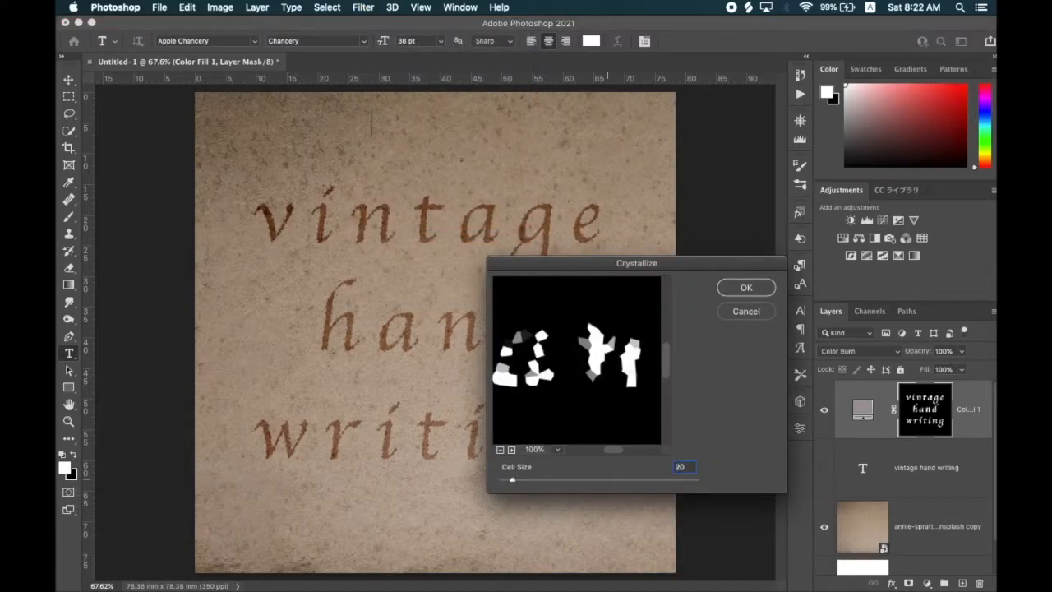
{"action": "left_click", "coordinate": [514, 482]}
{"action": "left_click_drag", "start_coordinate": [513, 481], "coordinate": [513, 484]}
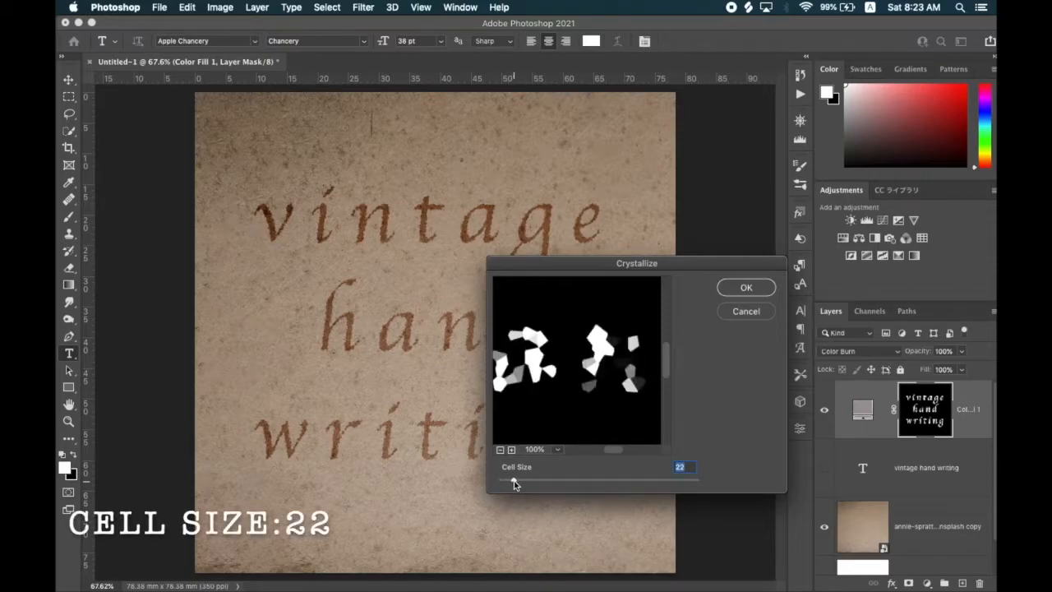
{"action": "left_click", "coordinate": [746, 288]}
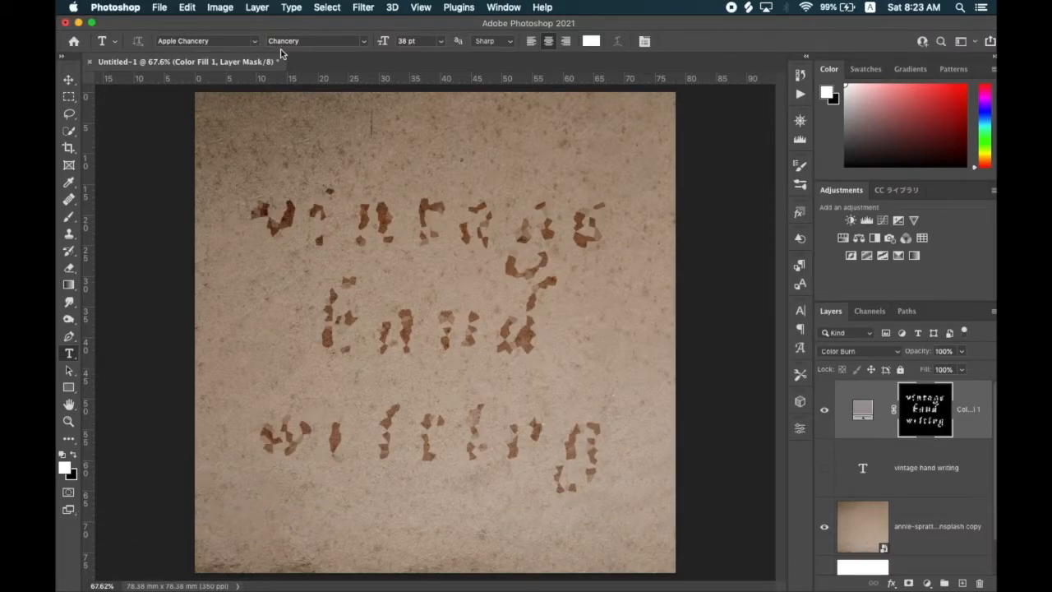
Fade the last Crystallize effect using Screen mode at 62% opacity
{"action": "left_click", "coordinate": [220, 8]}
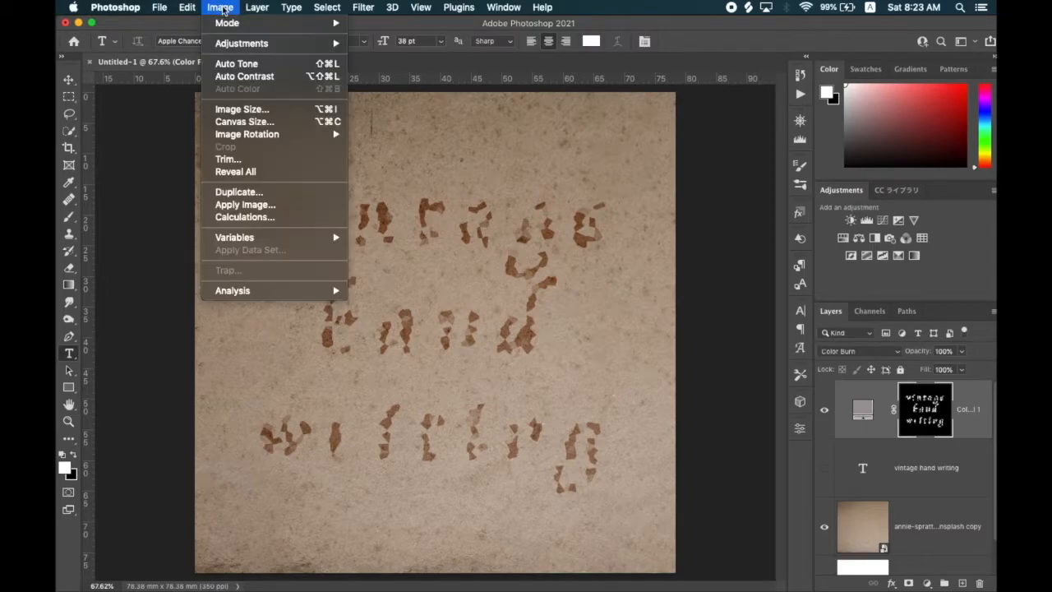
{"action": "mouse_move", "coordinate": [192, 7]}
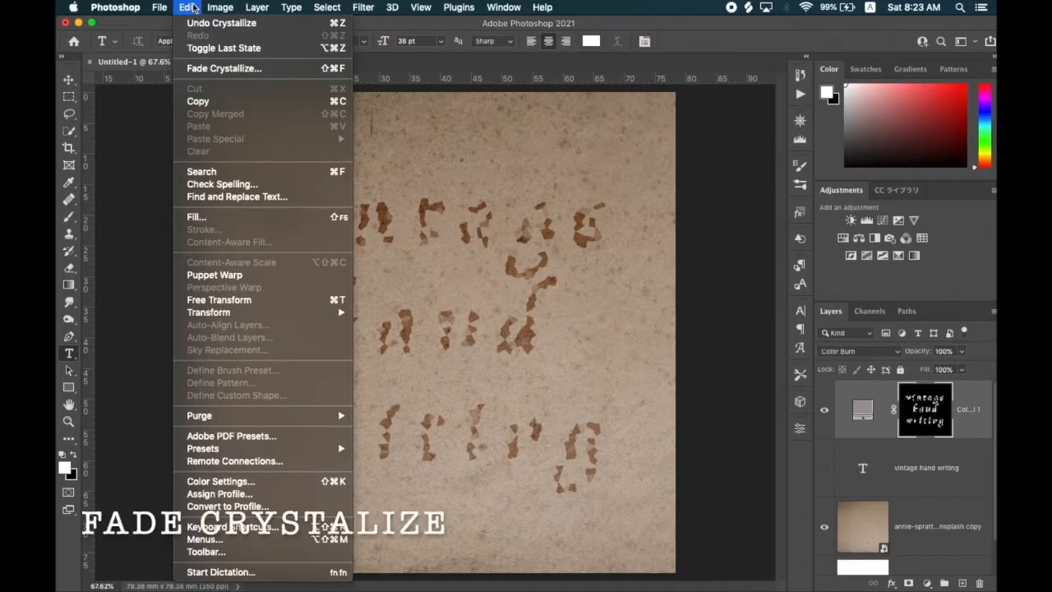
{"action": "left_click", "coordinate": [223, 69]}
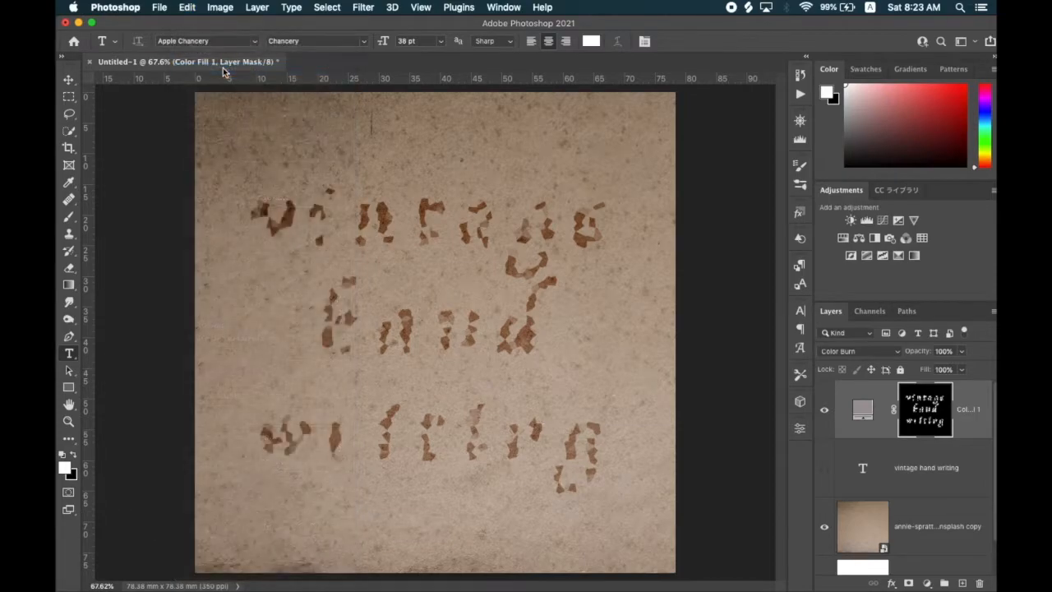
{"action": "left_click", "coordinate": [530, 227]}
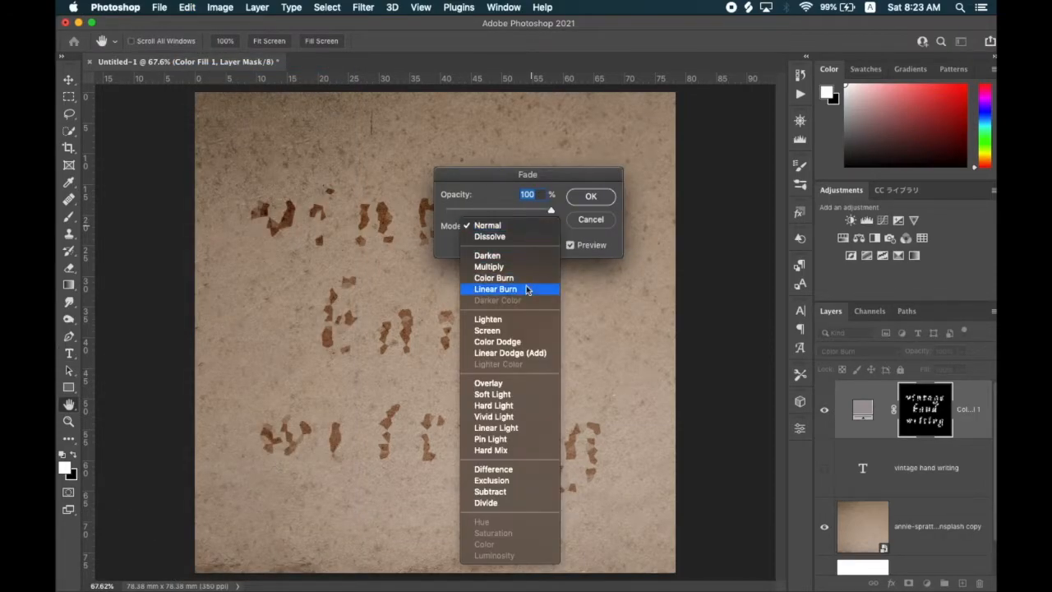
{"action": "left_click", "coordinate": [523, 333]}
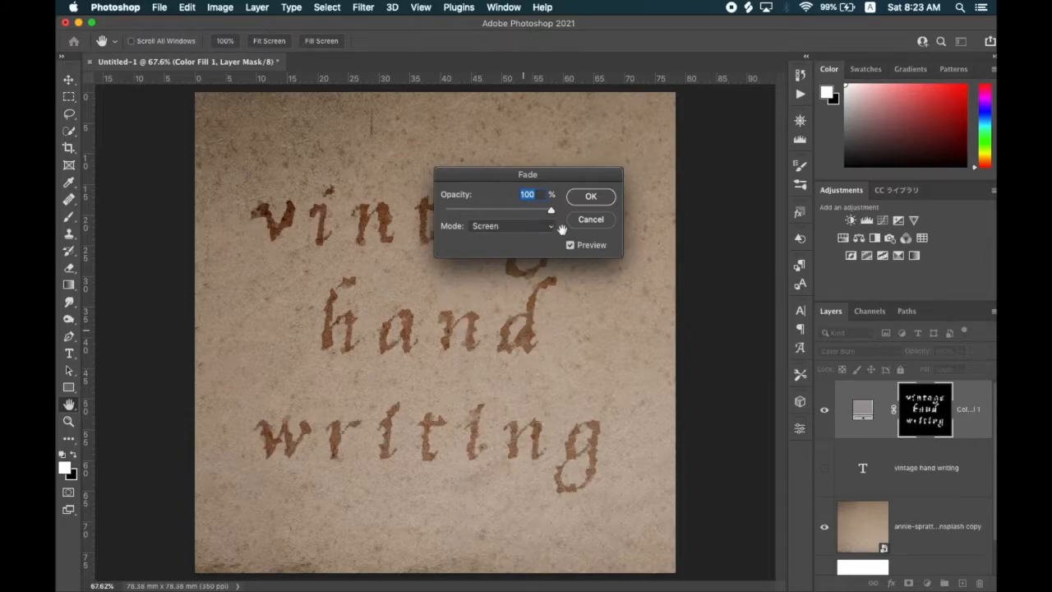
{"action": "left_click_drag", "start_coordinate": [546, 215], "coordinate": [526, 212]}
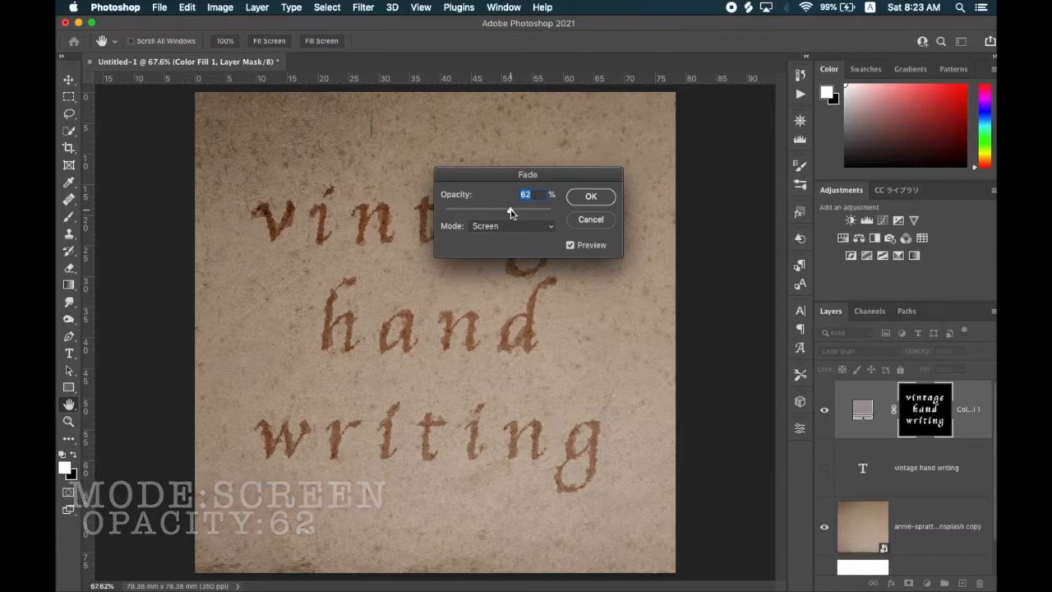
{"action": "left_click", "coordinate": [579, 201]}
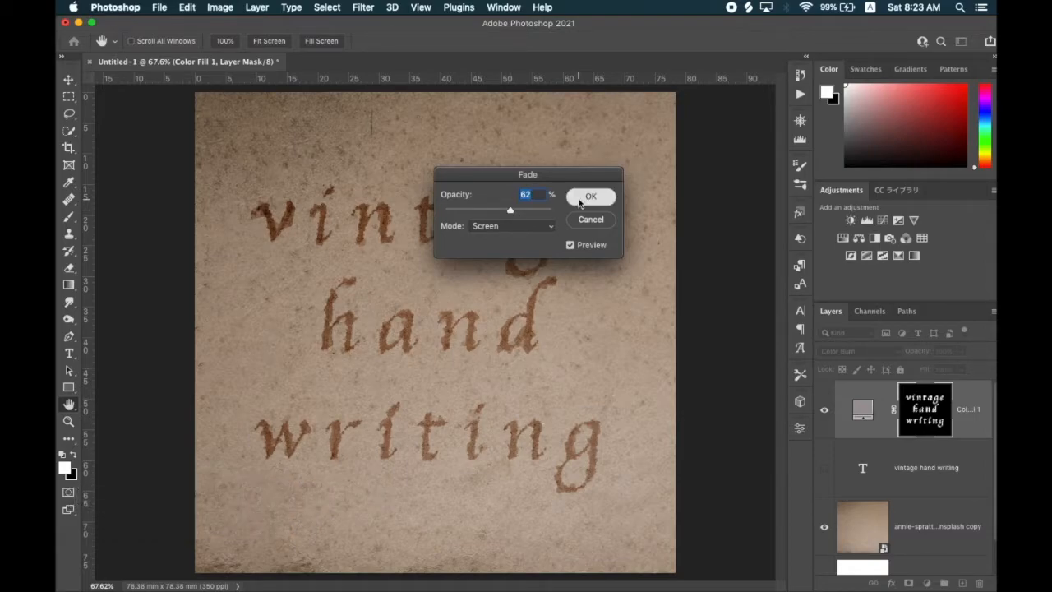
Apply the Crystallize filter to the fill layer's lettering mask again with a cell size of 58
{"action": "key", "text": "t"}
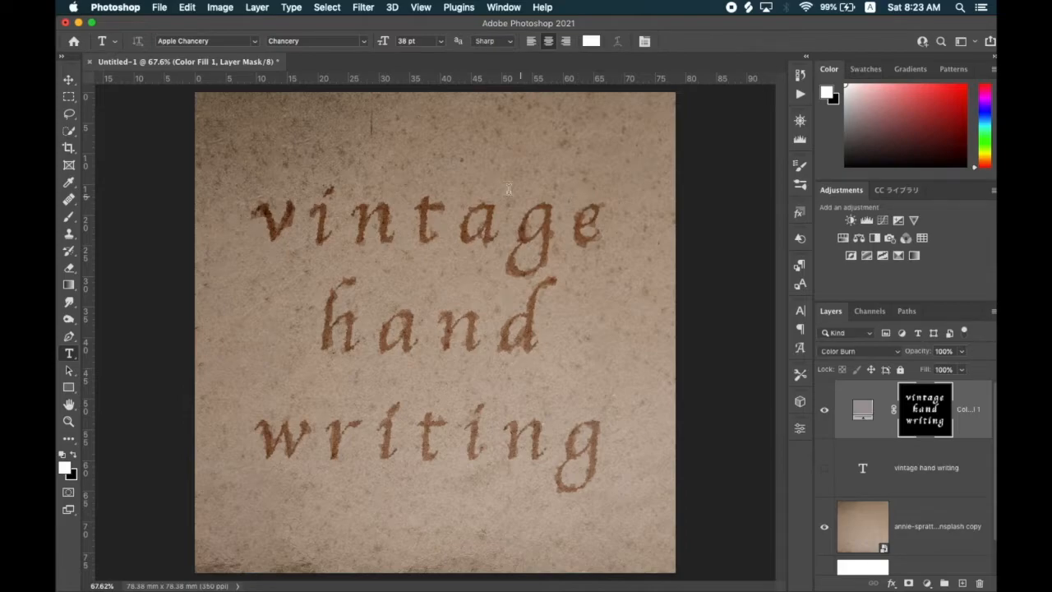
{"action": "left_click", "coordinate": [365, 8]}
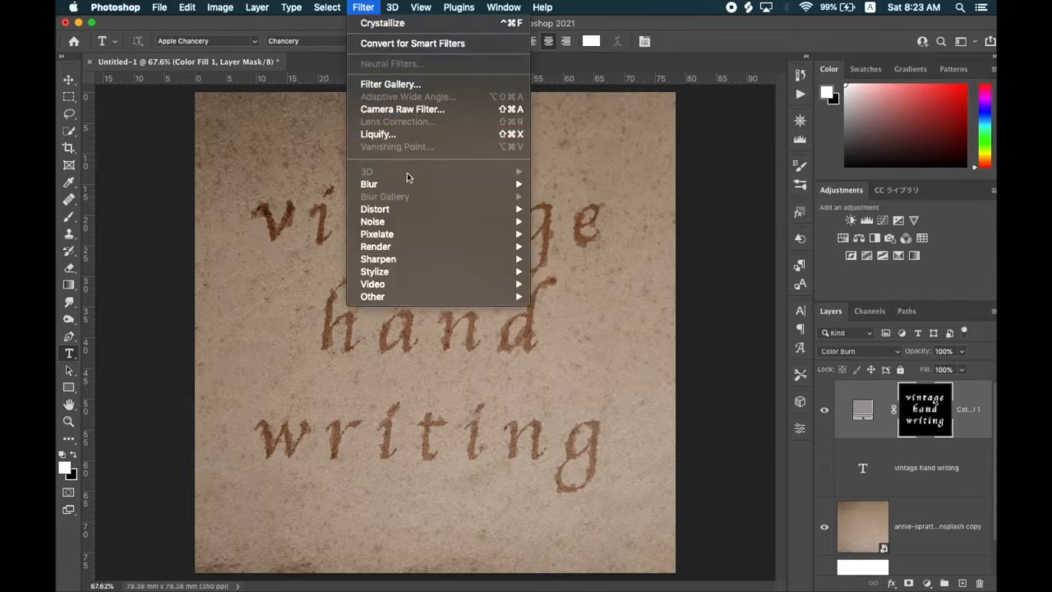
{"action": "mouse_move", "coordinate": [500, 239]}
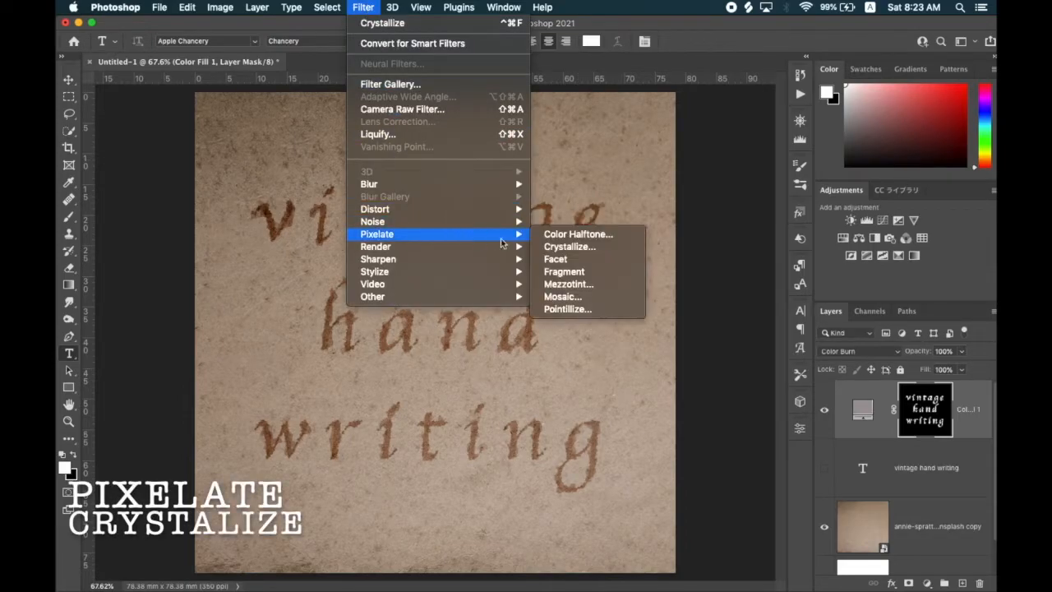
{"action": "left_click", "coordinate": [555, 250]}
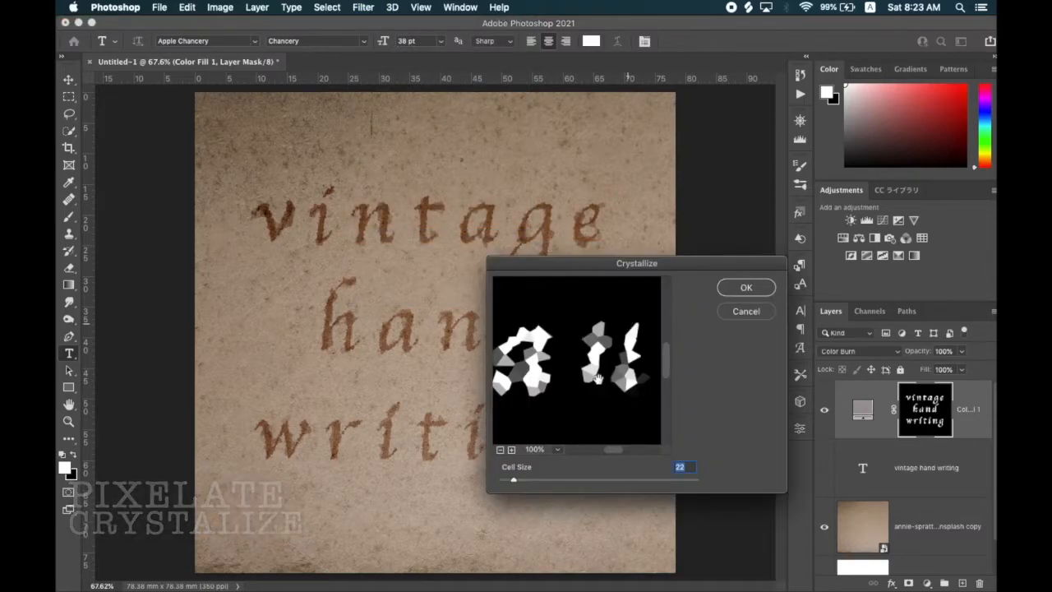
{"action": "left_click_drag", "start_coordinate": [513, 479], "coordinate": [537, 477]}
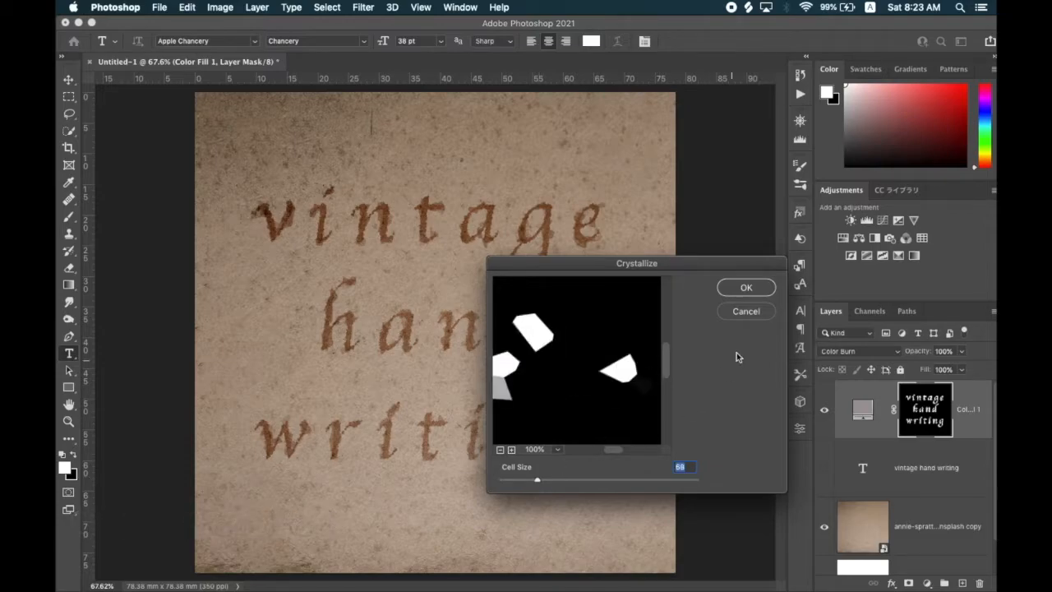
{"action": "left_click", "coordinate": [746, 289]}
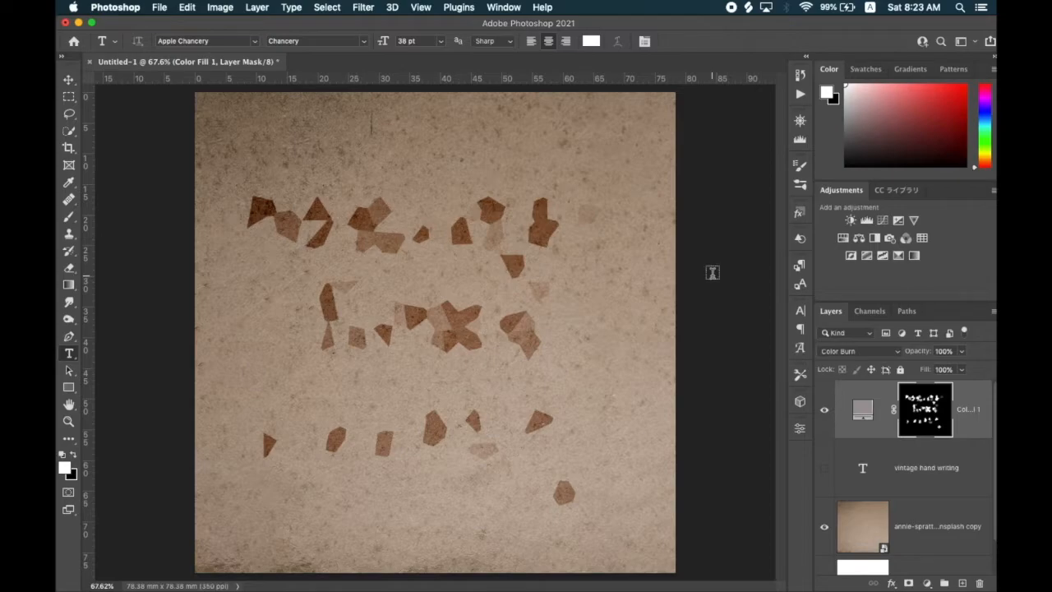
Fade the latest Crystallize effect on the mask using Screen mode at 18% opacity
{"action": "left_click", "coordinate": [220, 7]}
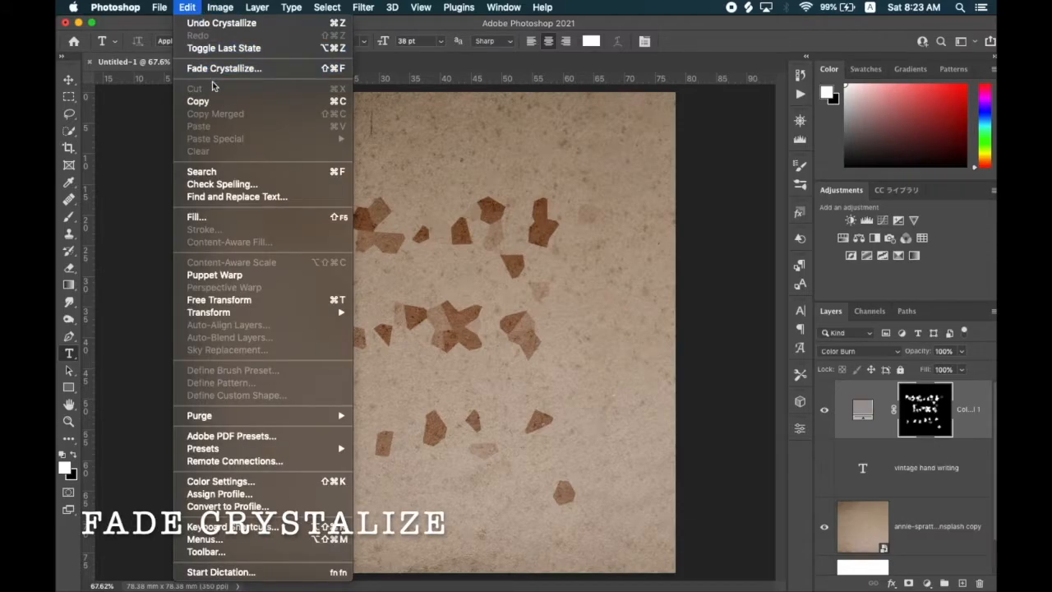
{"action": "left_click", "coordinate": [216, 69]}
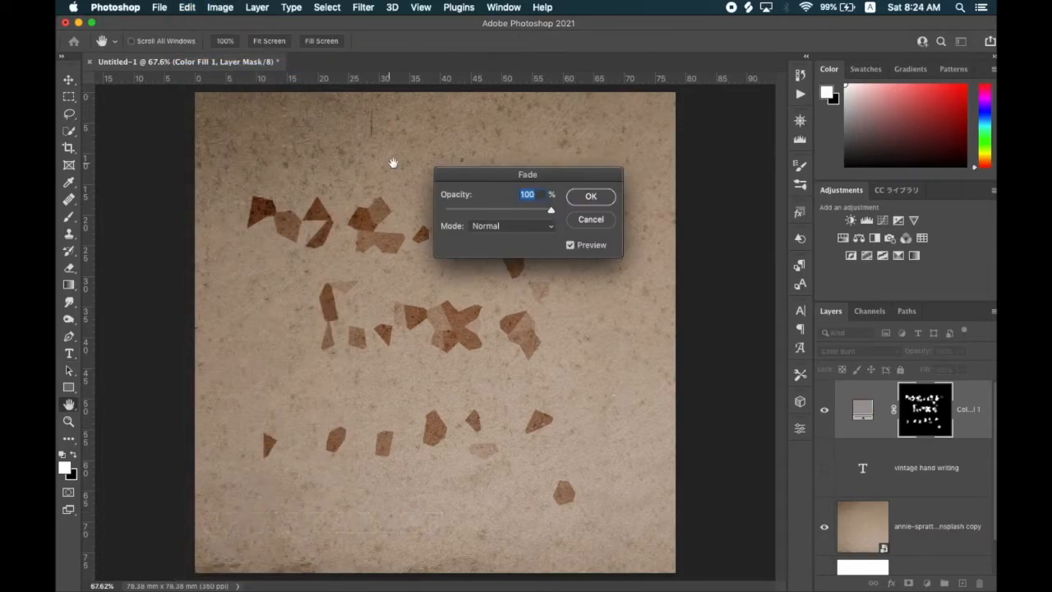
{"action": "left_click", "coordinate": [538, 229]}
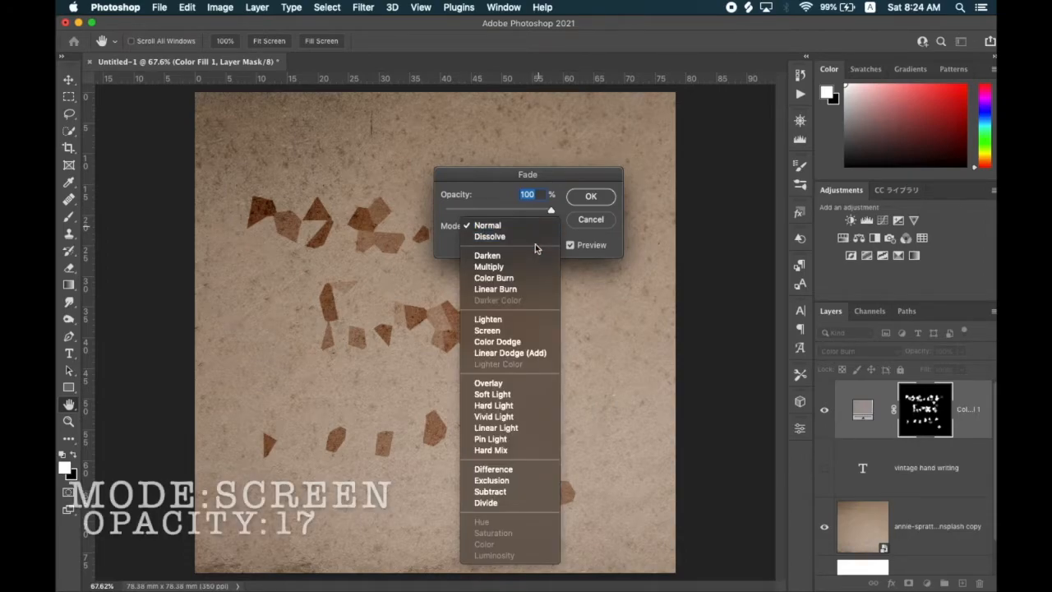
{"action": "left_click", "coordinate": [517, 331]}
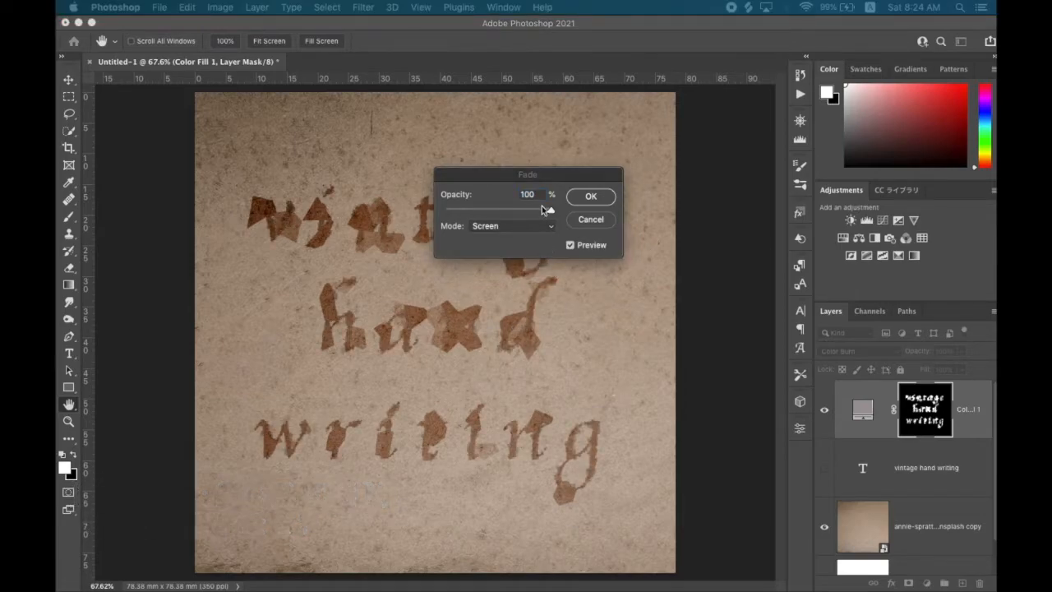
{"action": "left_click_drag", "start_coordinate": [548, 208], "coordinate": [465, 212]}
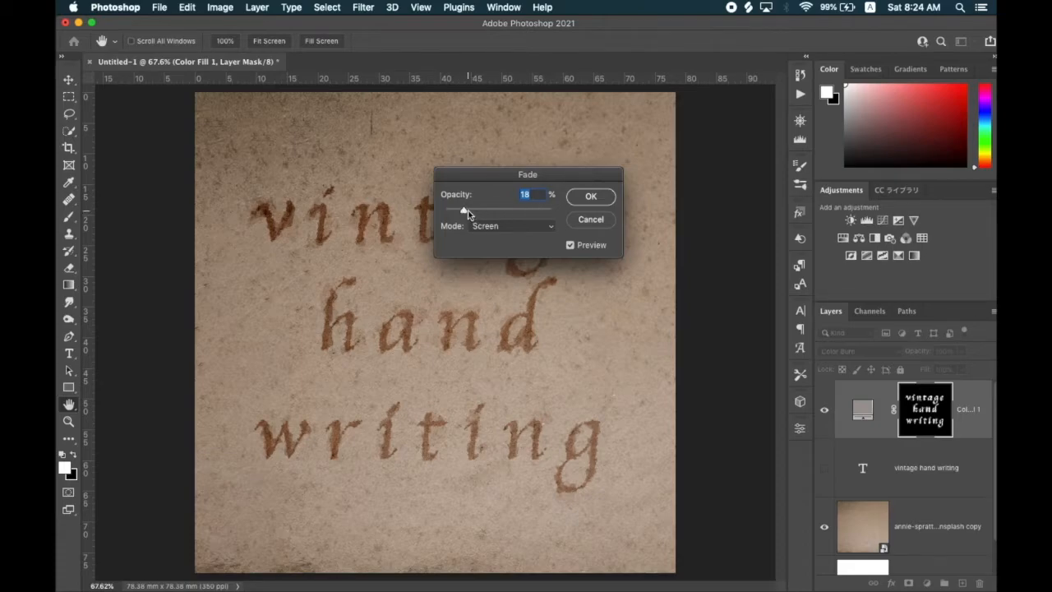
{"action": "left_click", "coordinate": [591, 197]}
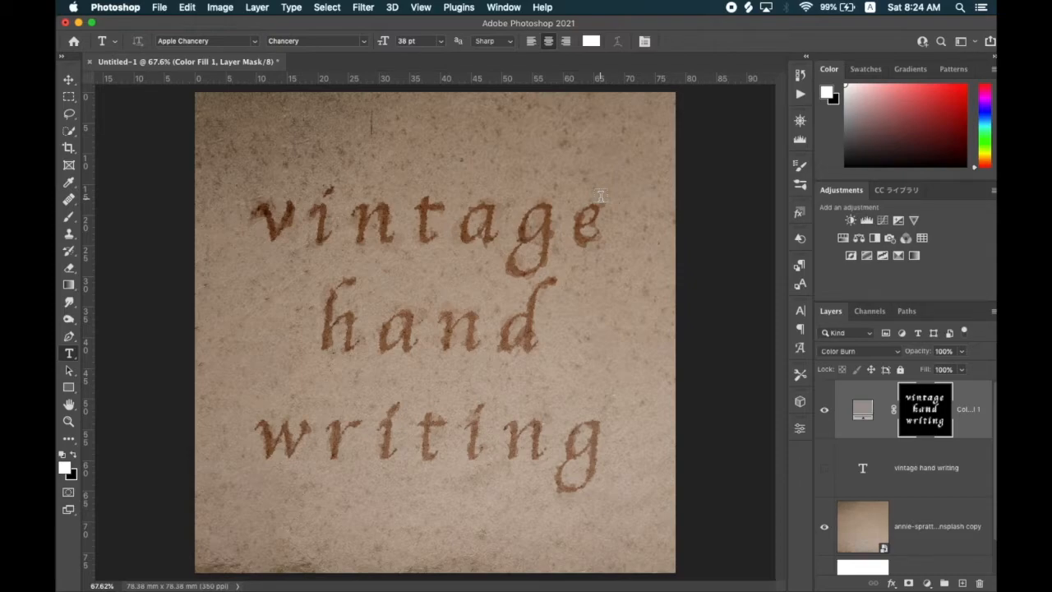
Apply a final Crystallize pass to the lettering mask with a cell size of 5 and inspect the roughened letters up close
{"action": "left_click", "coordinate": [358, 8]}
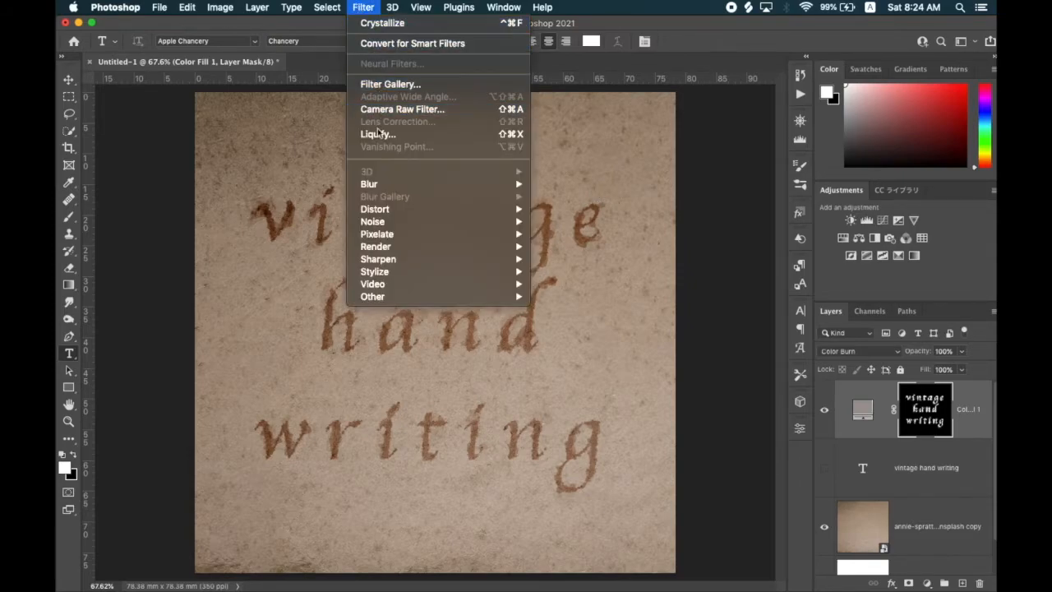
{"action": "mouse_move", "coordinate": [386, 237]}
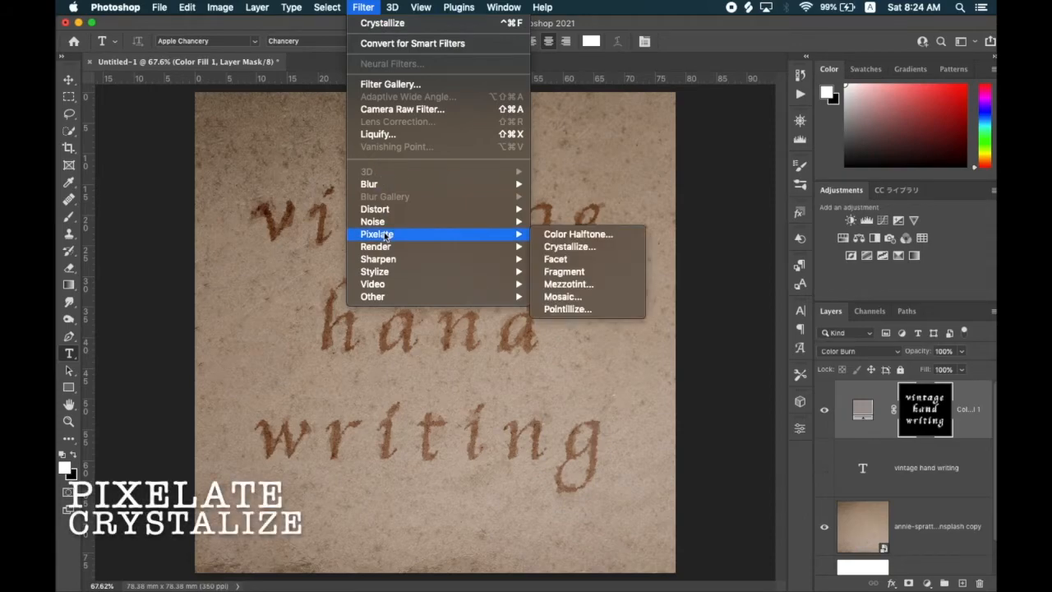
{"action": "left_click", "coordinate": [569, 246]}
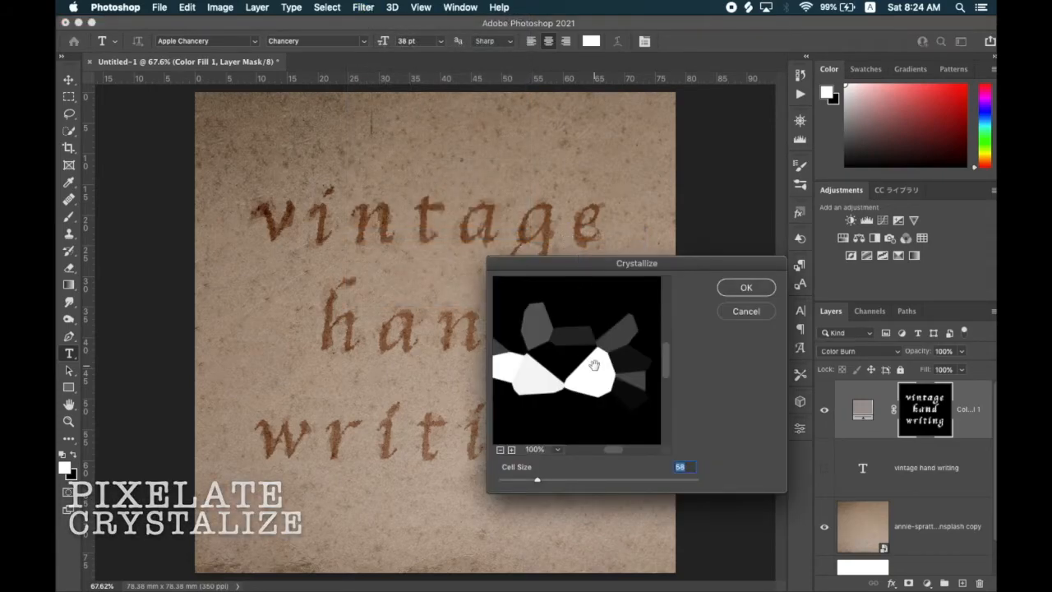
{"action": "left_click_drag", "start_coordinate": [536, 479], "coordinate": [510, 485]}
{"action": "left_click_drag", "start_coordinate": [506, 483], "coordinate": [503, 483]}
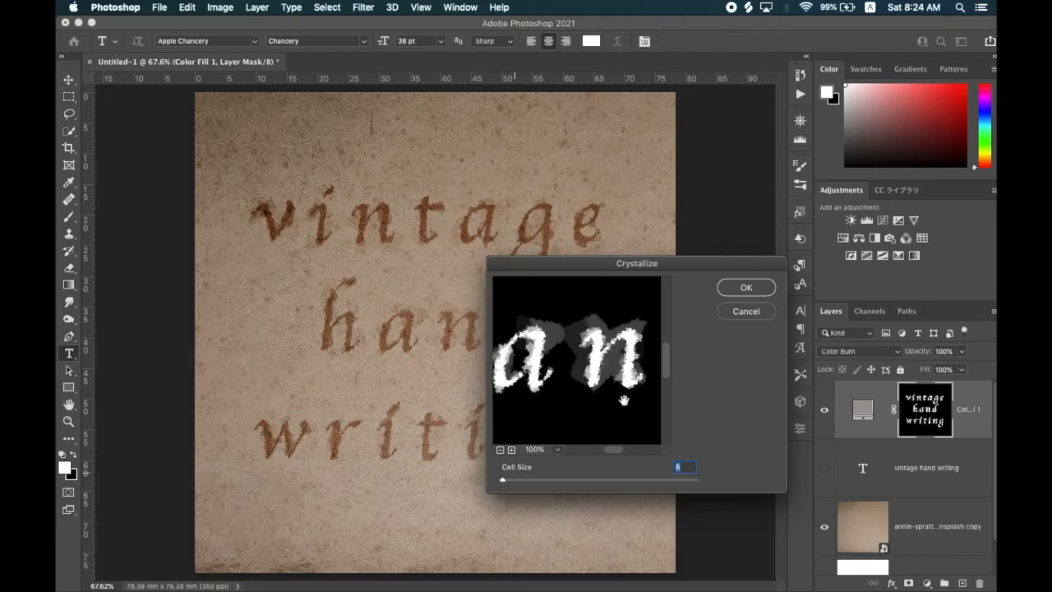
{"action": "left_click", "coordinate": [744, 288]}
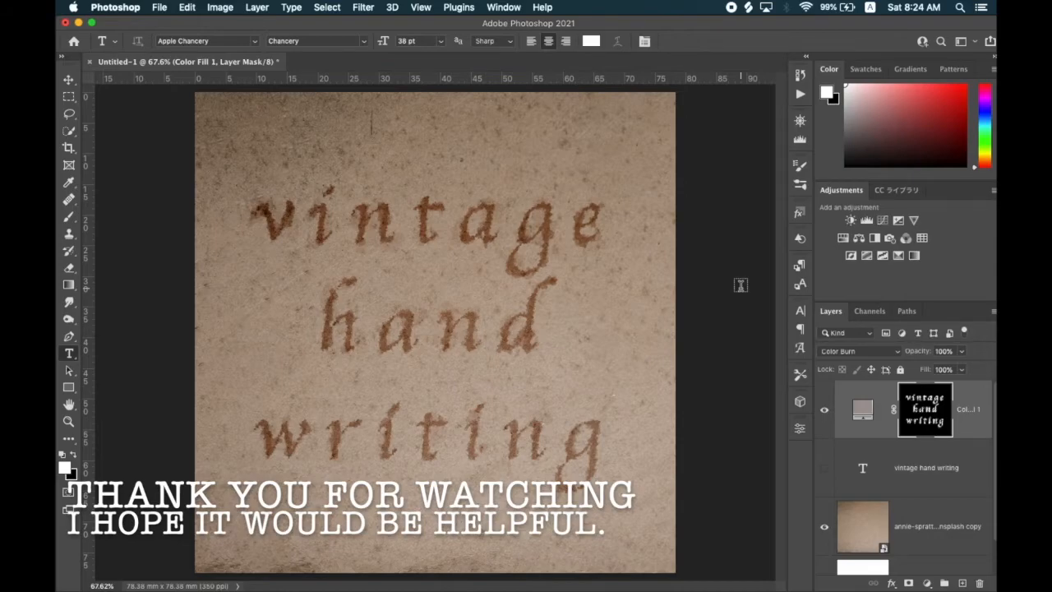
{"action": "scroll", "coordinate": [551, 348], "scroll_direction": "up", "scroll_amount": 3}
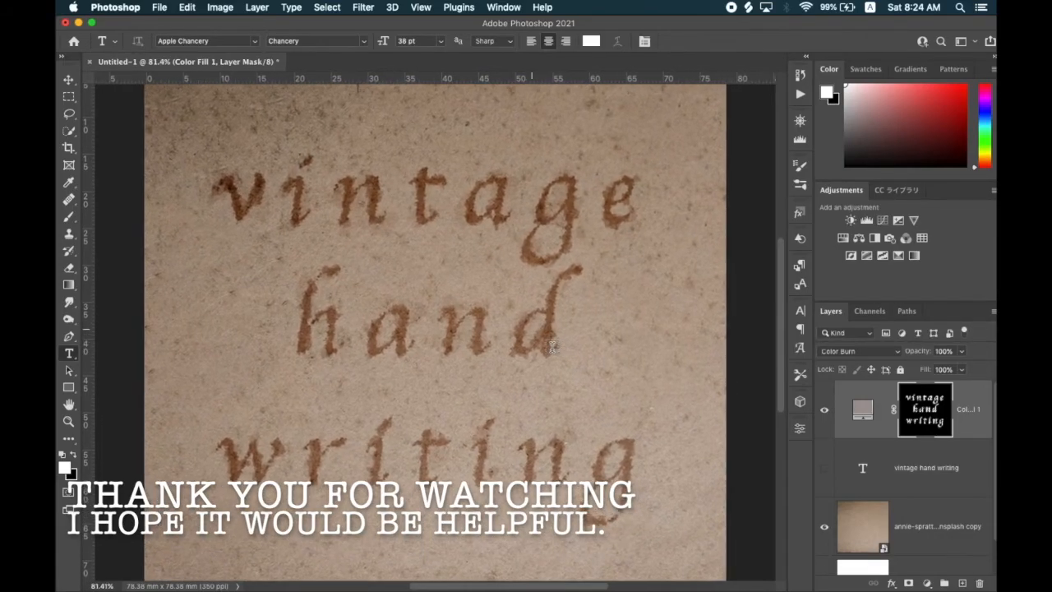
{"action": "scroll", "coordinate": [552, 347], "scroll_direction": "up", "scroll_amount": 3}
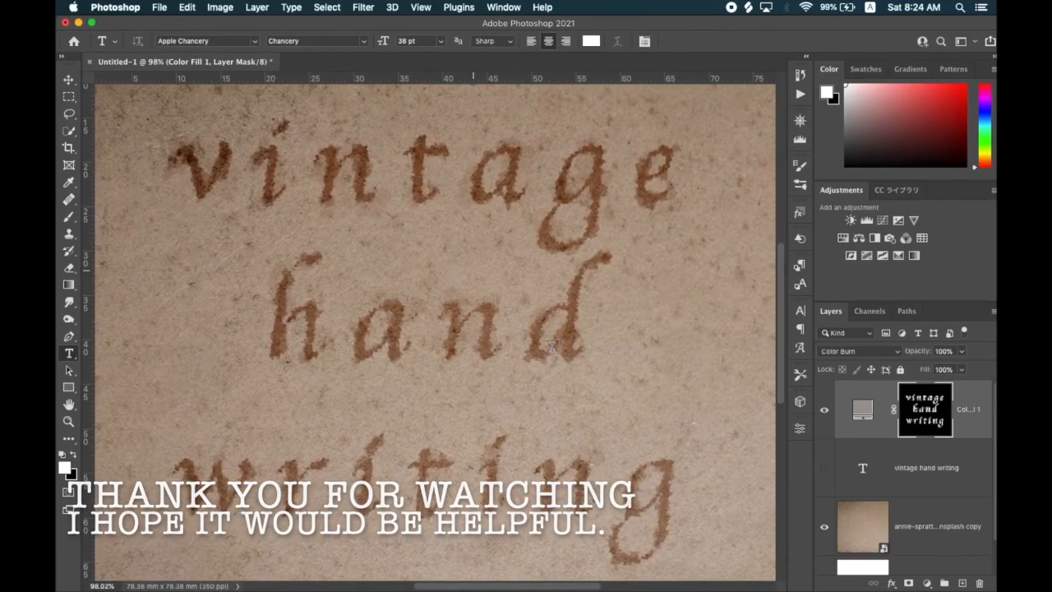